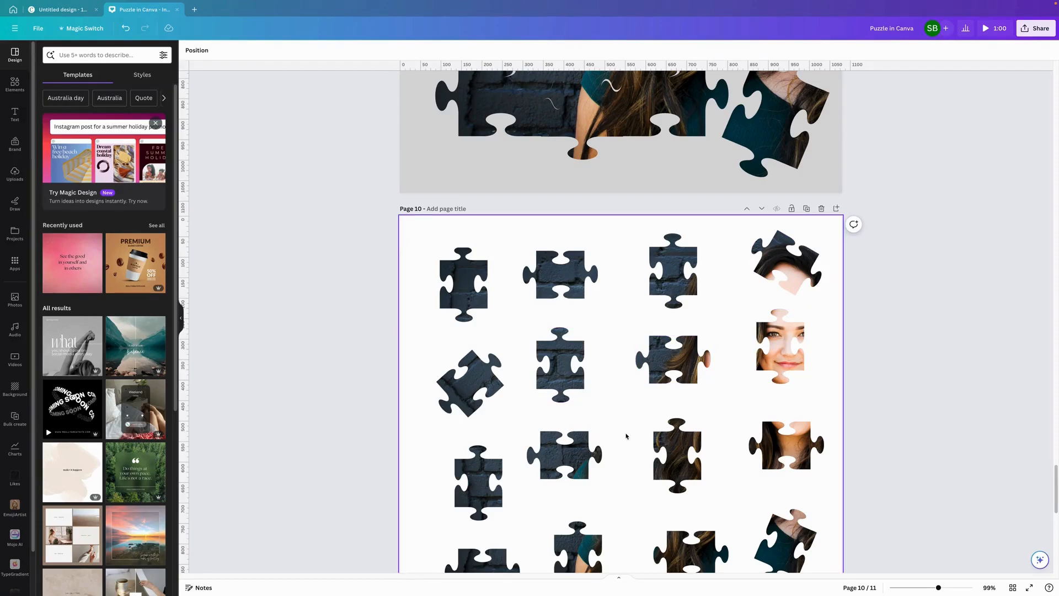
- Set up a download of the Puzzle in Canva design limited to the current page, Page 10, and leave the download settings
{"action": "scroll", "coordinate": [626, 436], "scroll_direction": "up", "scroll_amount": 1}
{"action": "scroll", "coordinate": [626, 436], "scroll_direction": "down", "scroll_amount": 5}
{"action": "scroll", "coordinate": [626, 436], "scroll_direction": "up", "scroll_amount": 2}
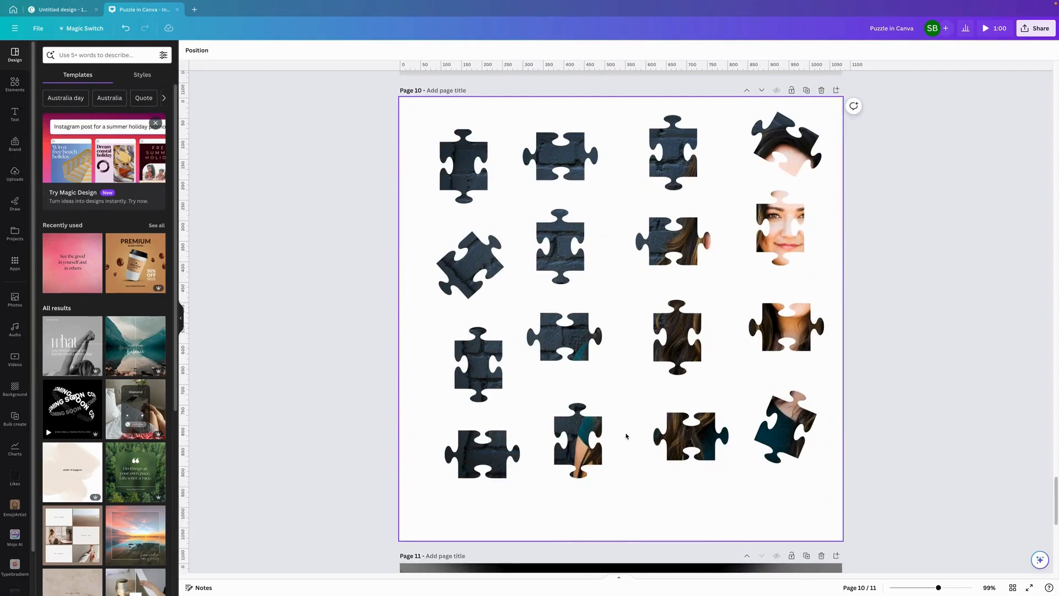
{"action": "left_click", "coordinate": [1042, 29]}
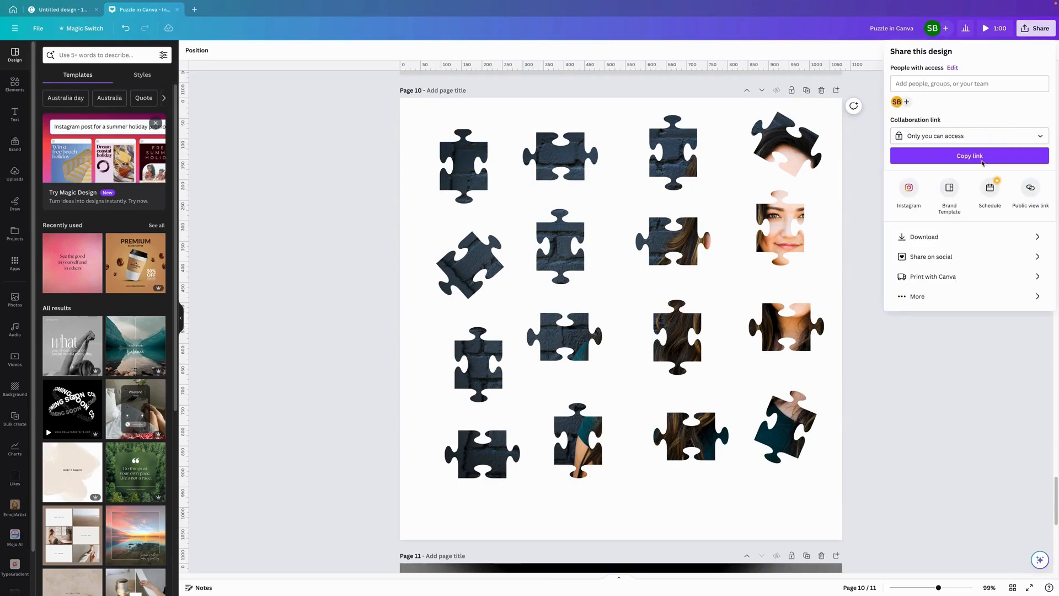
{"action": "left_click", "coordinate": [937, 236]}
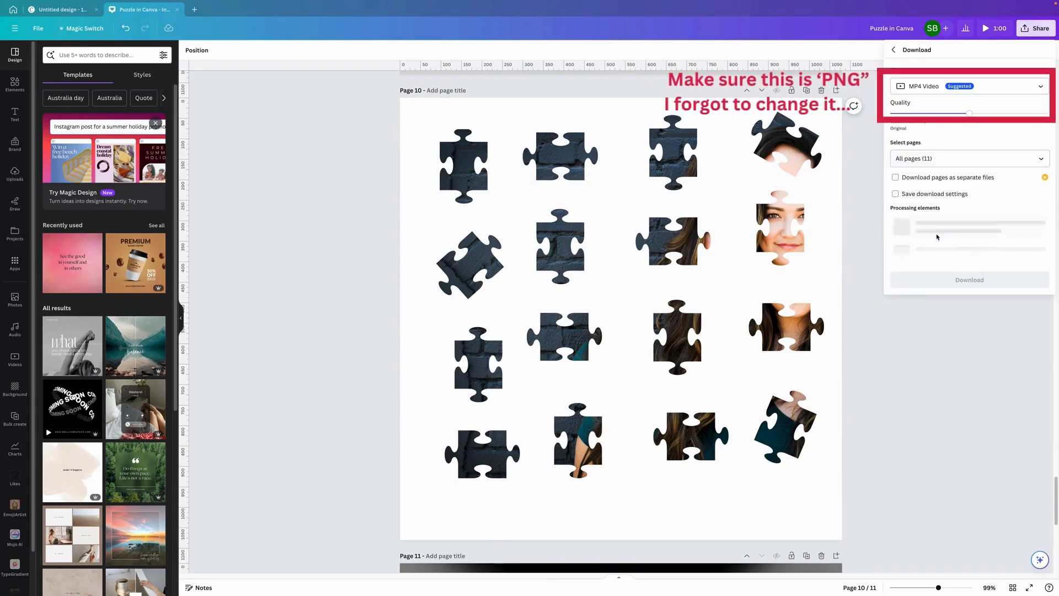
{"action": "left_click", "coordinate": [929, 159]}
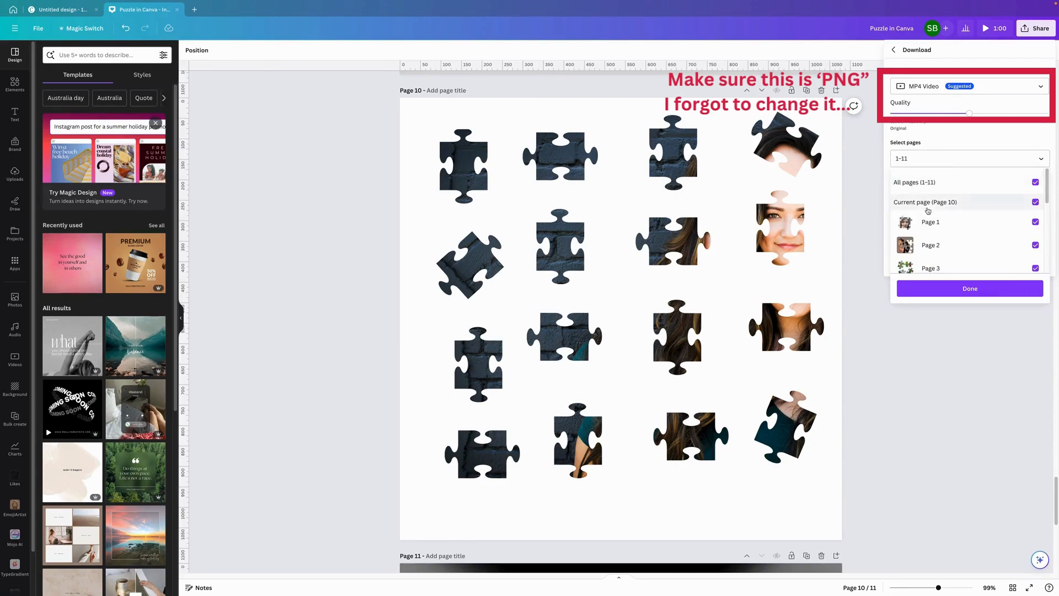
{"action": "left_click", "coordinate": [914, 182]}
{"action": "left_click", "coordinate": [914, 181]}
{"action": "left_click", "coordinate": [926, 202]}
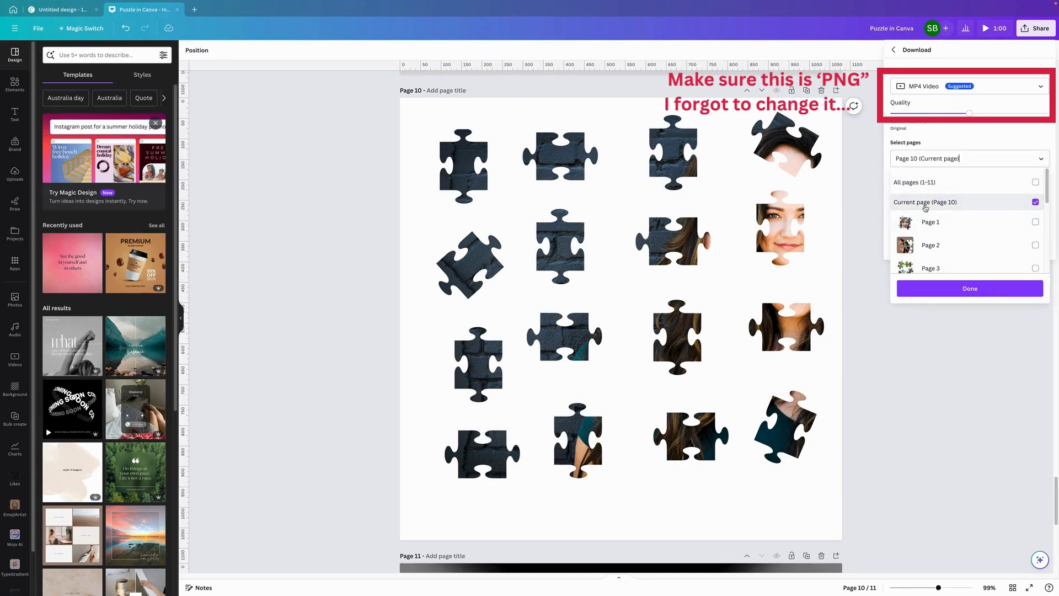
{"action": "left_click", "coordinate": [968, 293]}
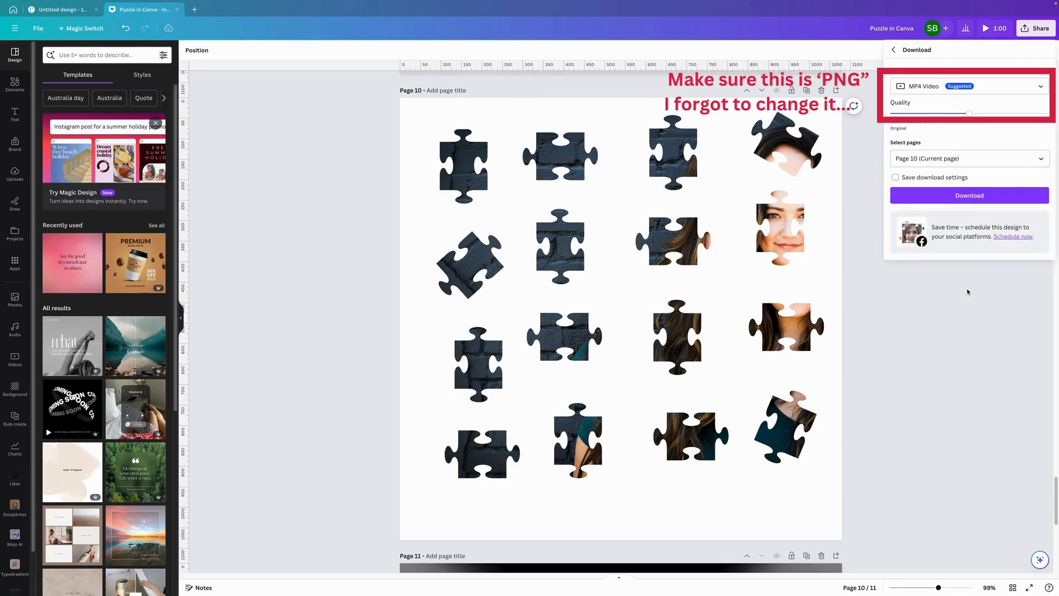
{"action": "left_click", "coordinate": [318, 250]}
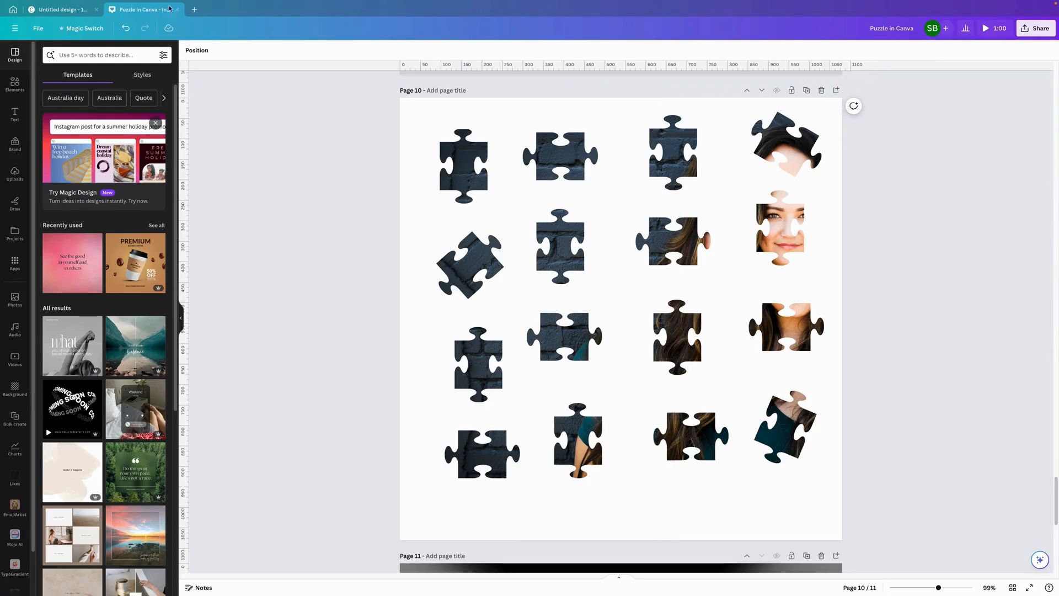
- Switch to the untitled 1080 px design and slightly widen the crop around the first puzzle piece image
{"action": "left_click", "coordinate": [49, 10]}
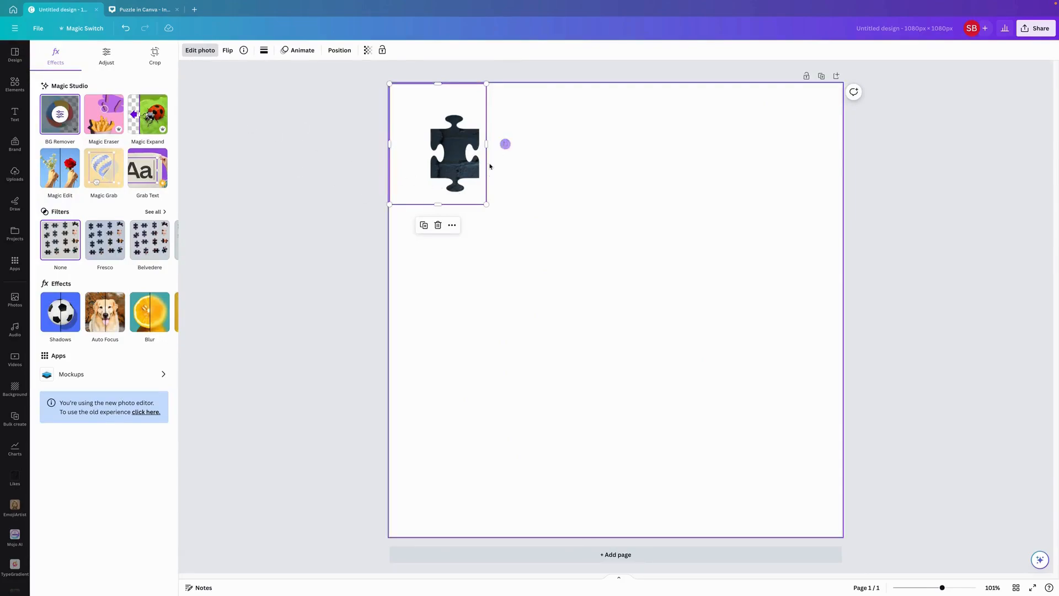
{"action": "left_click", "coordinate": [500, 250]}
{"action": "left_click", "coordinate": [461, 139]}
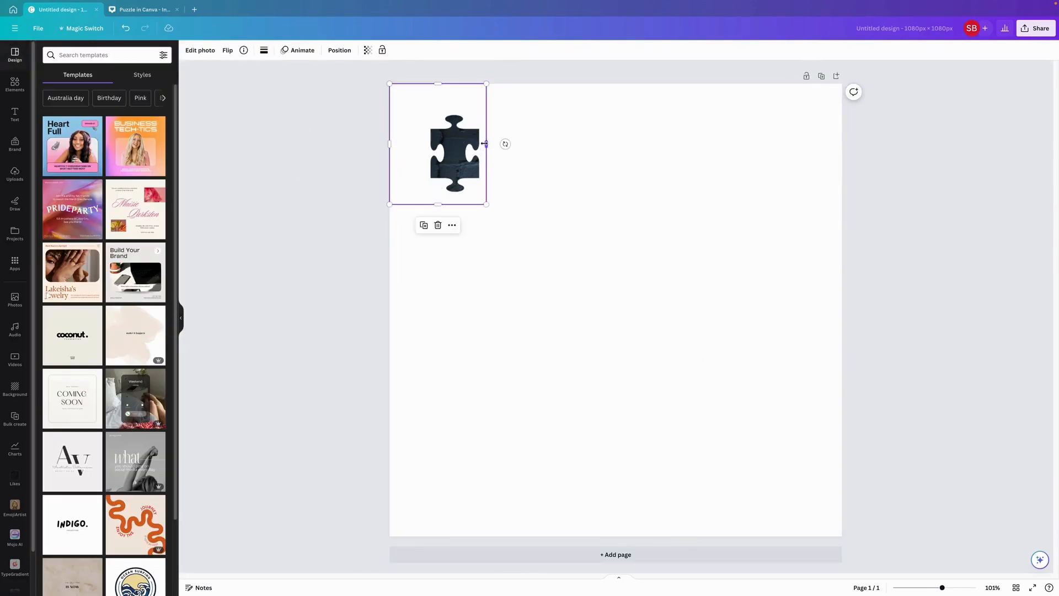
{"action": "left_click_drag", "start_coordinate": [496, 144], "coordinate": [492, 195]}
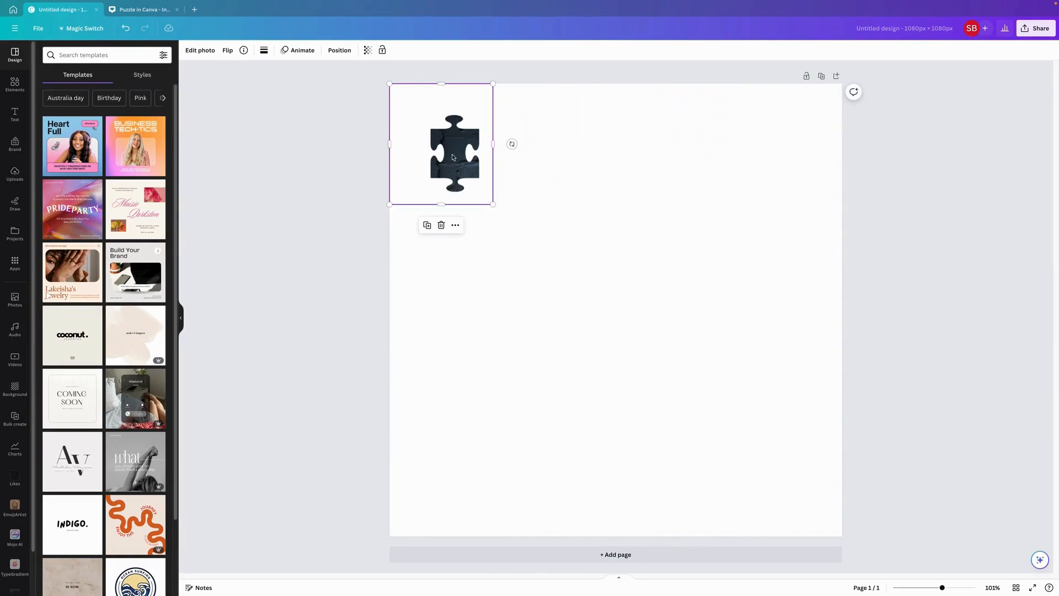
- Duplicate the cropped puzzle image, crop the copy to the tilted second piece of the first column, and place it below the first
{"action": "right_click", "coordinate": [418, 127]}
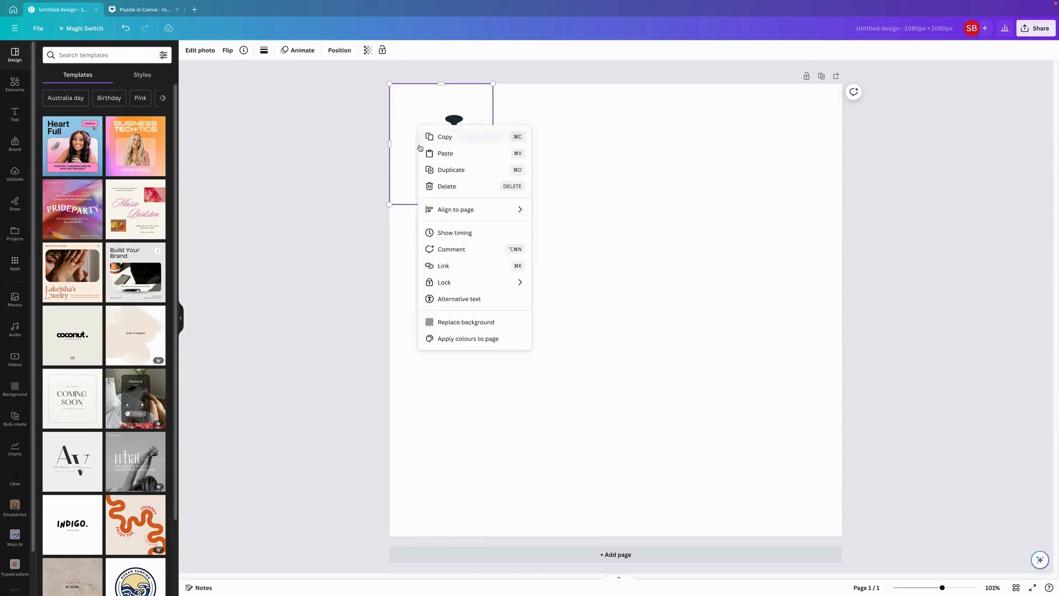
{"action": "left_click", "coordinate": [459, 170]}
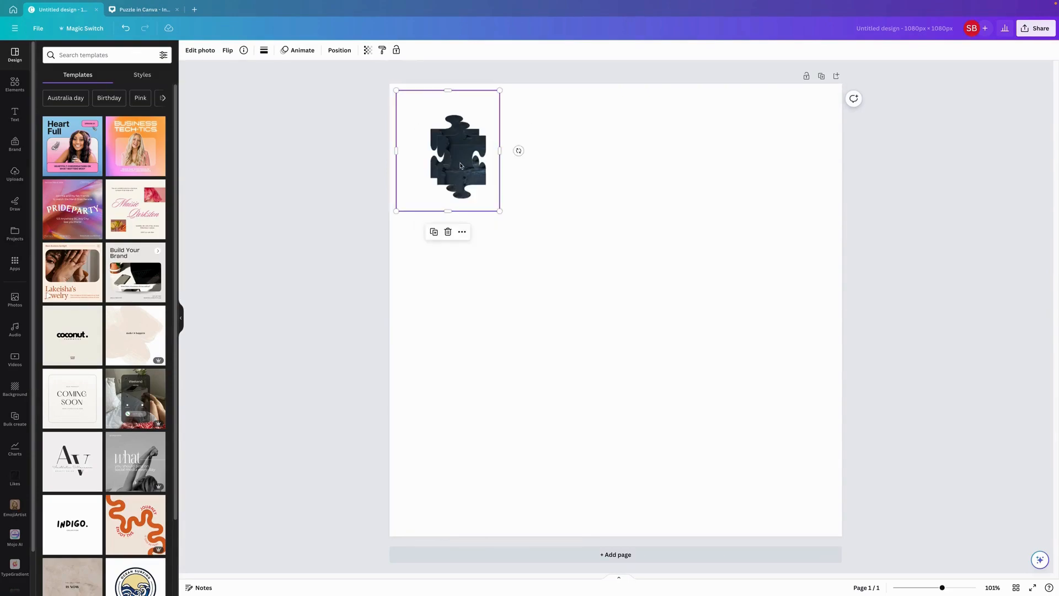
{"action": "left_click_drag", "start_coordinate": [449, 146], "coordinate": [446, 263]}
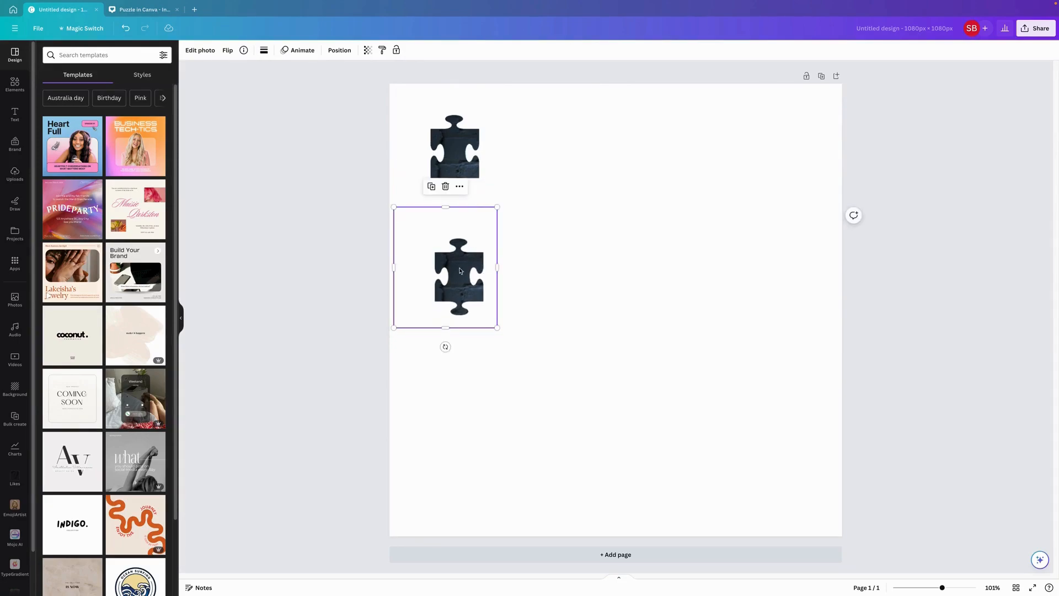
{"action": "left_click_drag", "start_coordinate": [445, 327], "coordinate": [453, 428]}
{"action": "left_click_drag", "start_coordinate": [445, 209], "coordinate": [453, 330]}
{"action": "left_click_drag", "start_coordinate": [500, 379], "coordinate": [458, 256]}
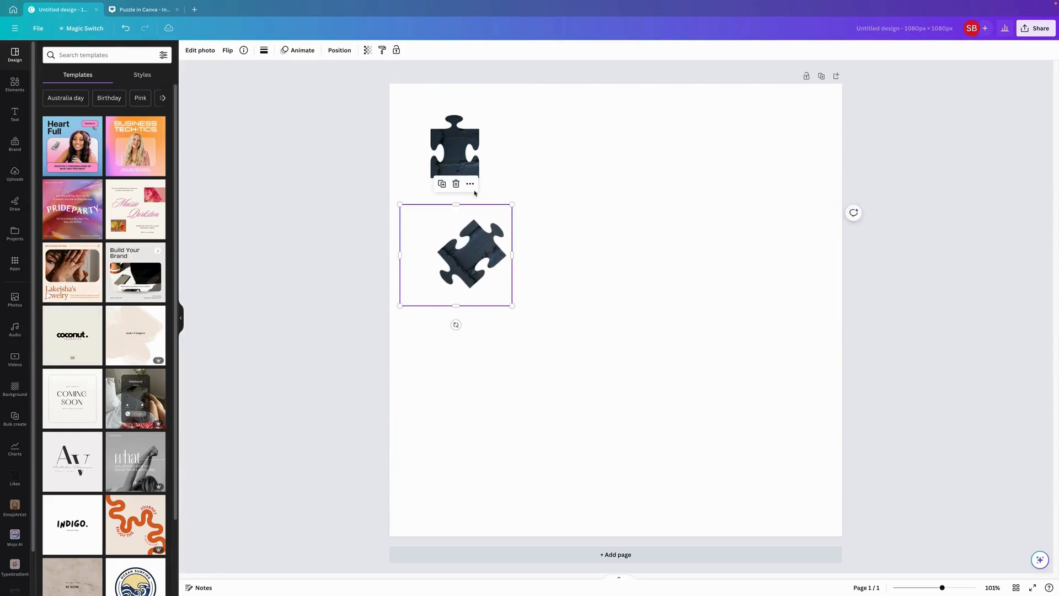
- Duplicate the tilted piece's image, crop the copy to the third piece of the first column, and place it below
{"action": "left_click", "coordinate": [443, 183]}
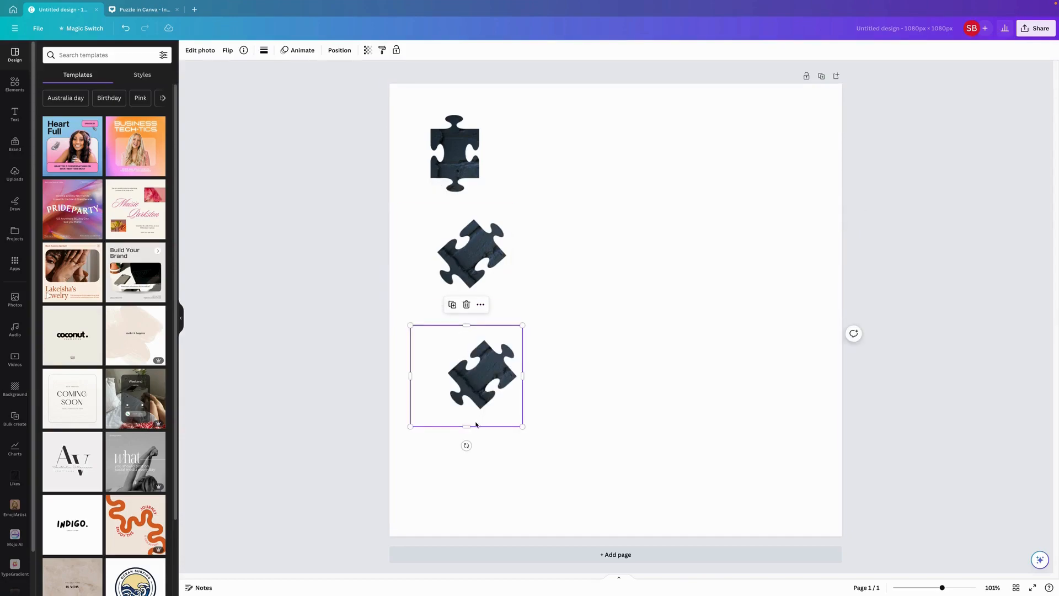
{"action": "left_click_drag", "start_coordinate": [469, 427], "coordinate": [469, 527]}
{"action": "left_click_drag", "start_coordinate": [467, 327], "coordinate": [479, 428]}
{"action": "left_click_drag", "start_coordinate": [458, 467], "coordinate": [458, 339]}
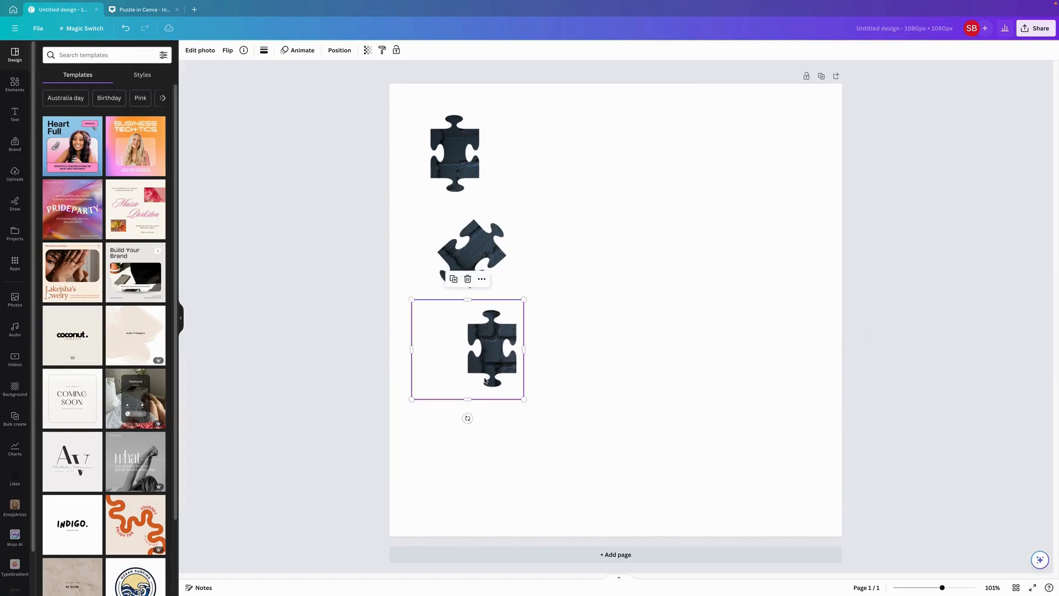
- Duplicate the third piece's image and crop the copy to the full horizontal piece at the bottom of the first column
{"action": "left_click", "coordinate": [454, 280]}
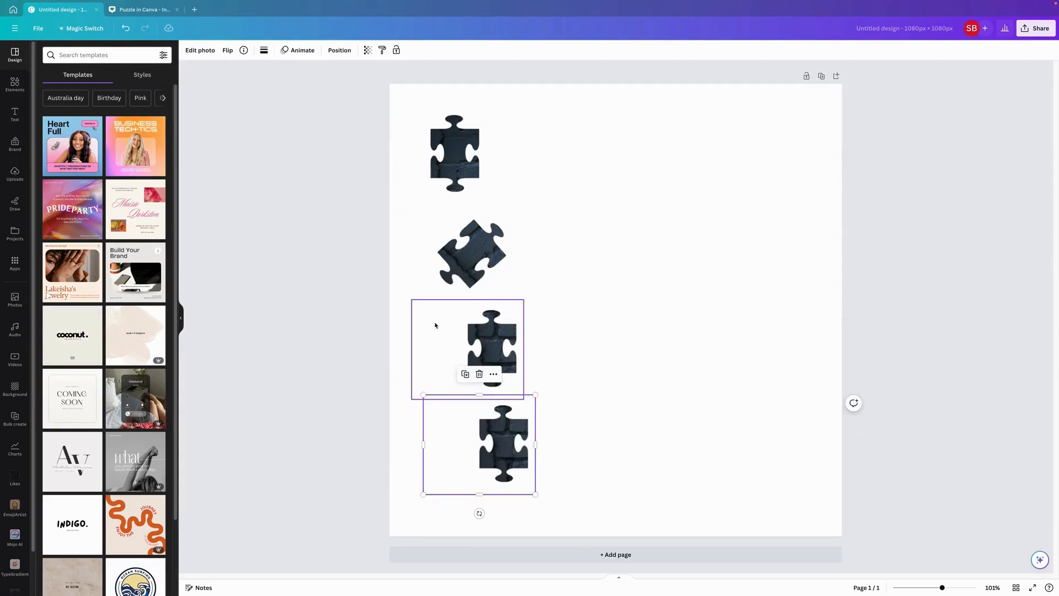
{"action": "left_click_drag", "start_coordinate": [500, 492], "coordinate": [490, 520]}
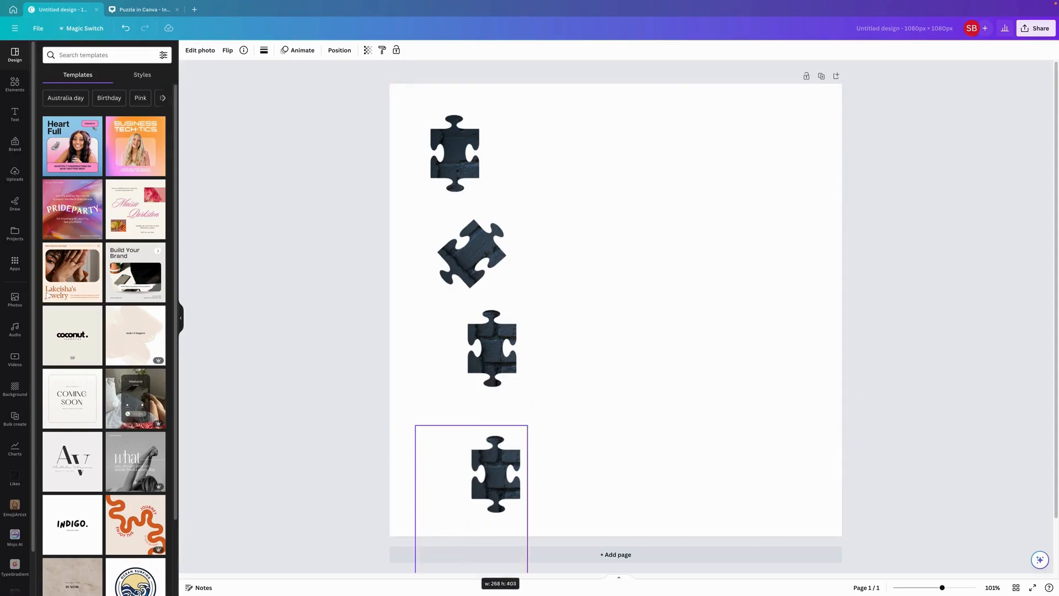
{"action": "mouse_move", "coordinate": [471, 425]}
{"action": "left_mouse_down"}
{"action": "mouse_move", "coordinate": [483, 322]}
{"action": "mouse_move", "coordinate": [472, 419]}
{"action": "left_mouse_up"}
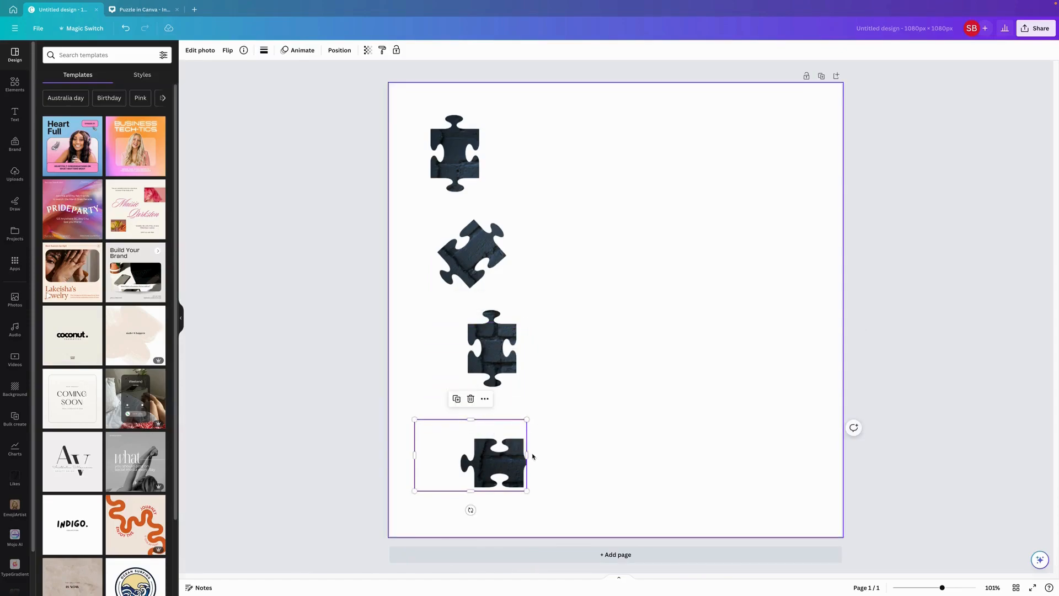
{"action": "left_click_drag", "start_coordinate": [527, 456], "coordinate": [545, 456]}
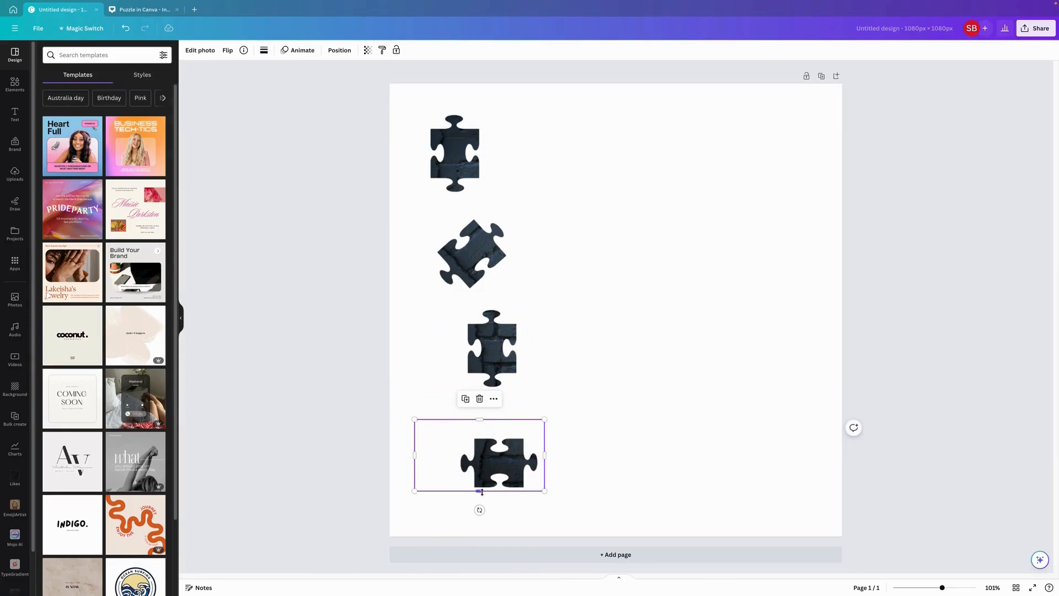
{"action": "left_click_drag", "start_coordinate": [482, 492], "coordinate": [480, 505]}
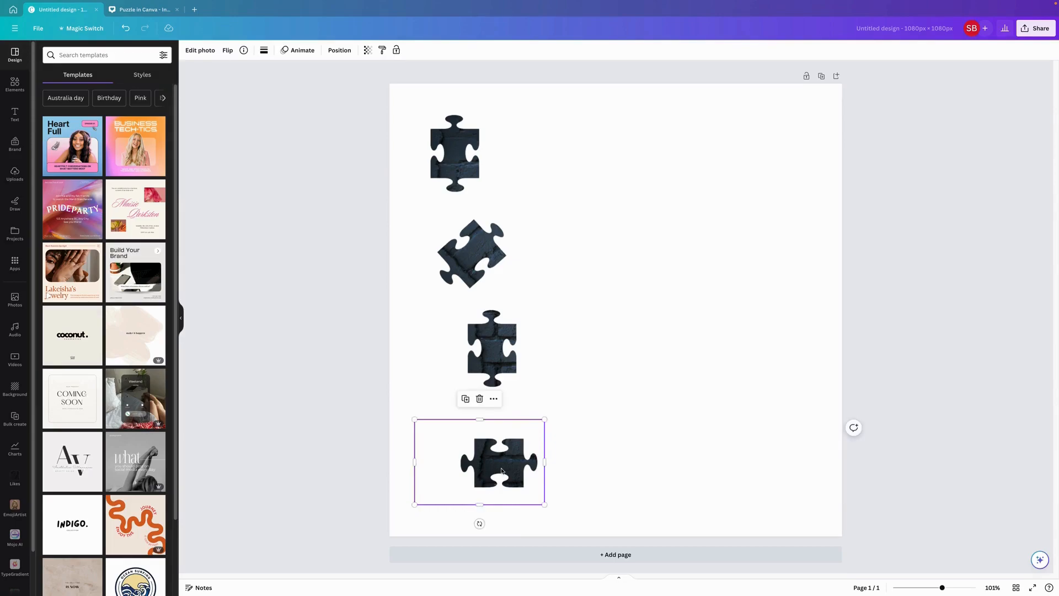
- Duplicate the first piece's image, crop the copy to the second column's uppermost piece, and place it beside the original
{"action": "left_click", "coordinate": [482, 147]}
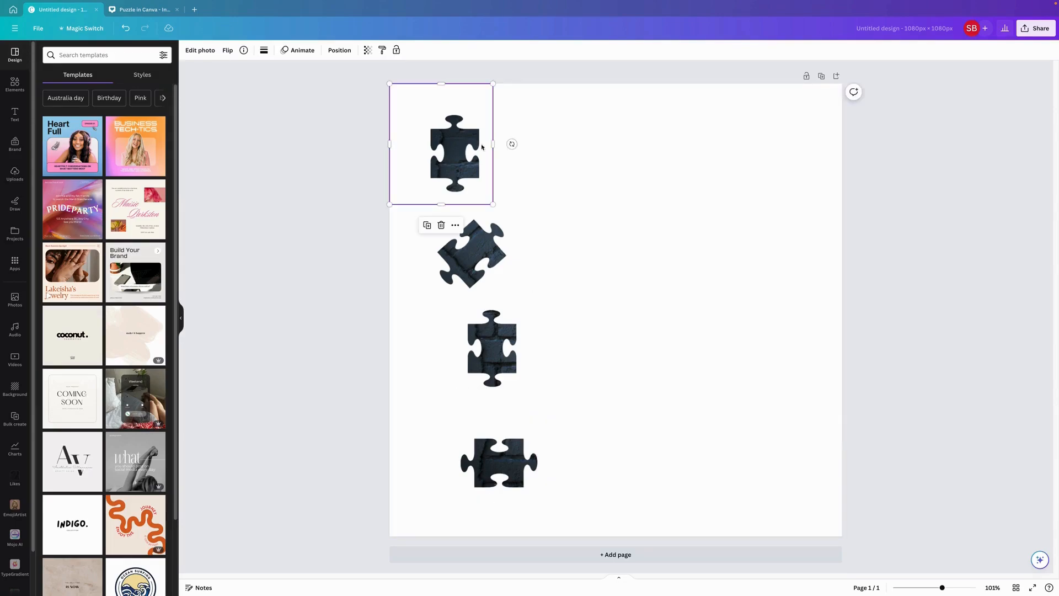
{"action": "left_click", "coordinate": [429, 229]}
{"action": "left_click_drag", "start_coordinate": [442, 144], "coordinate": [740, 149]}
{"action": "left_click_drag", "start_coordinate": [521, 144], "coordinate": [638, 151]}
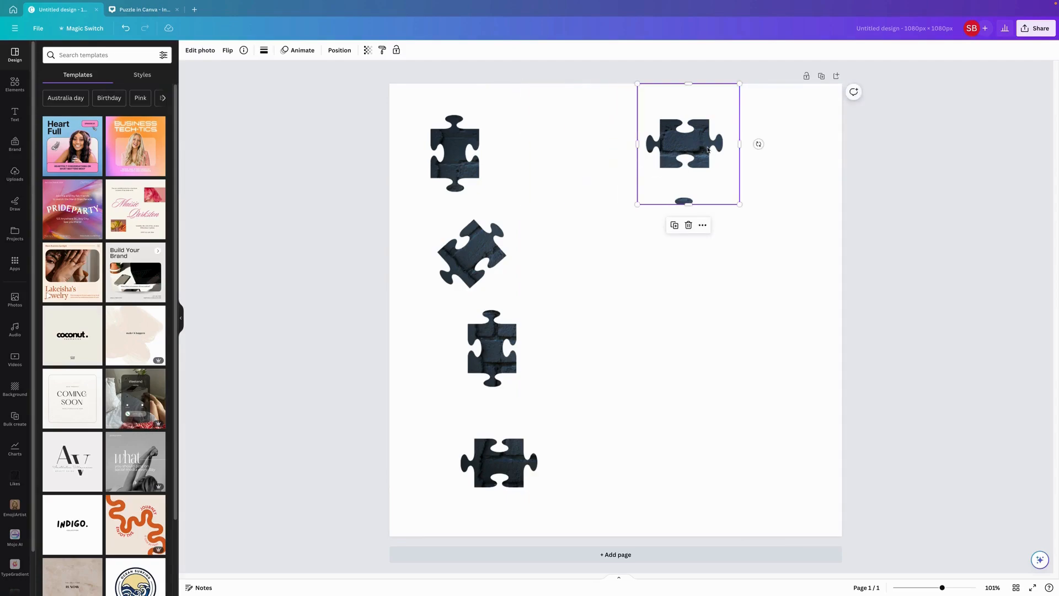
{"action": "left_click_drag", "start_coordinate": [710, 150], "coordinate": [593, 150]}
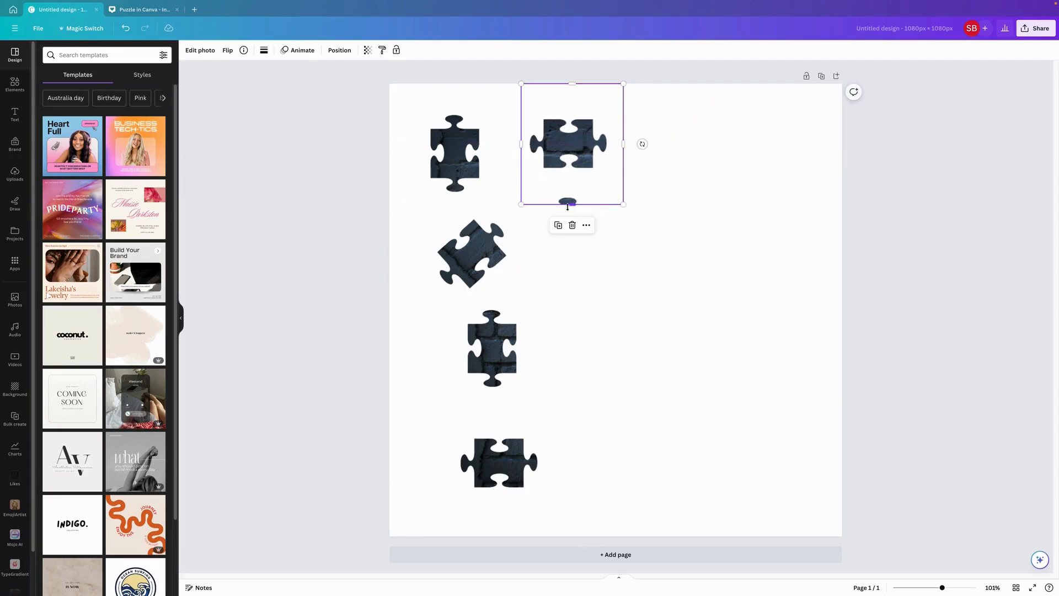
{"action": "left_click_drag", "start_coordinate": [571, 206], "coordinate": [572, 188]}
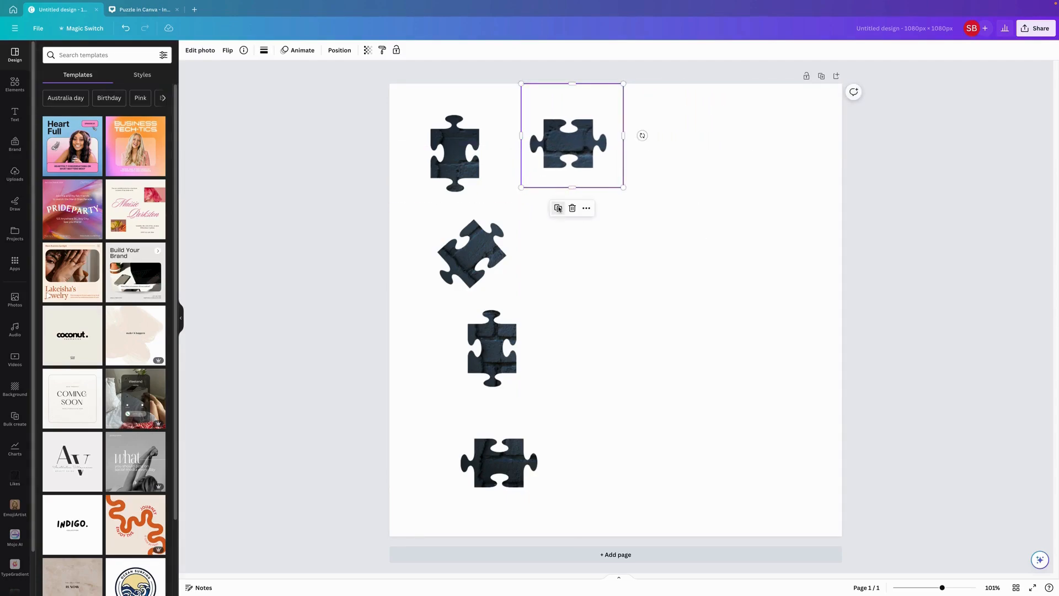
- Duplicate the second column's uppermost piece, crop the copy to the upright piece underneath, and place it below the original
{"action": "left_click", "coordinate": [558, 208]}
{"action": "left_click_drag", "start_coordinate": [696, 147], "coordinate": [576, 245]}
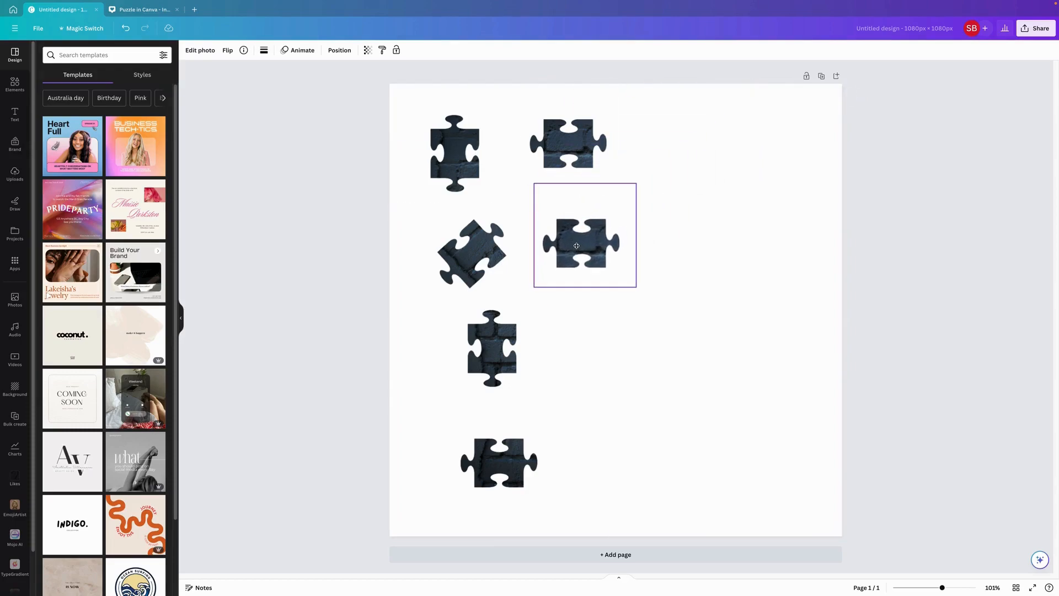
{"action": "left_click_drag", "start_coordinate": [585, 287], "coordinate": [587, 400]}
{"action": "left_click_drag", "start_coordinate": [585, 182], "coordinate": [585, 290]}
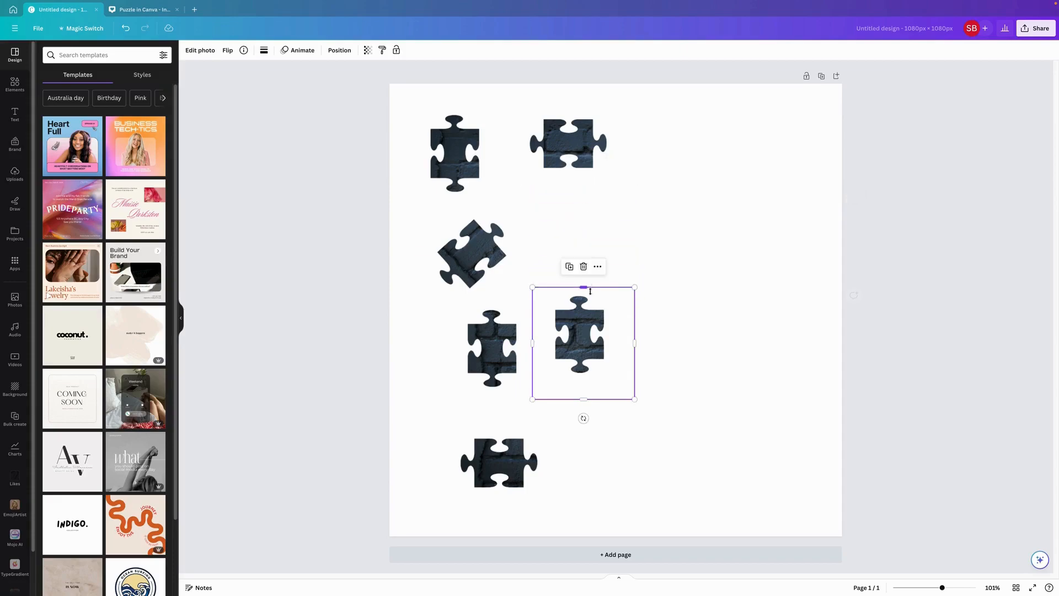
{"action": "left_click_drag", "start_coordinate": [586, 344], "coordinate": [587, 238]}
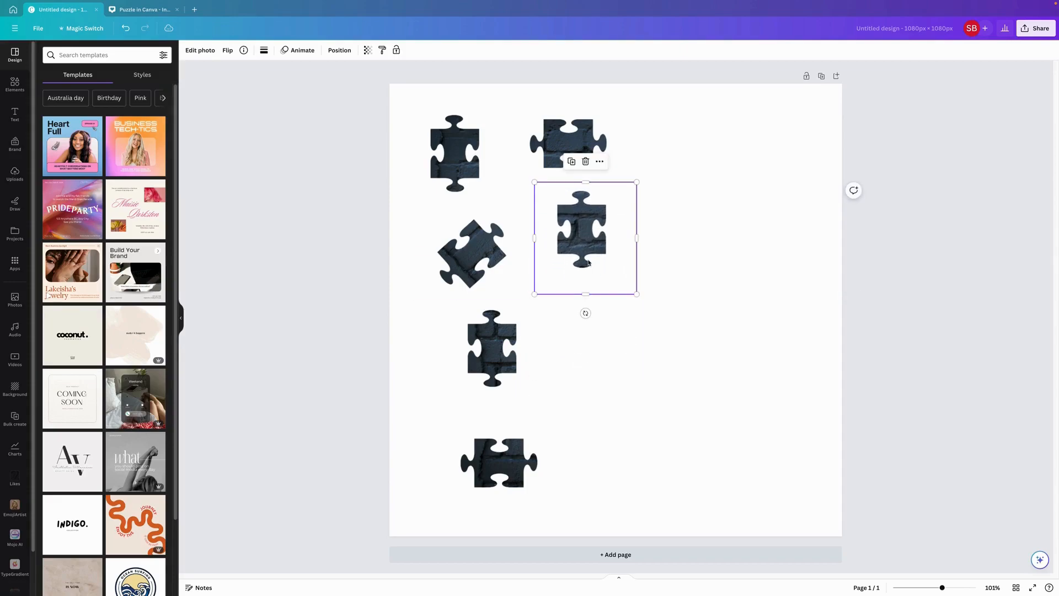
- Duplicate the second column's upright piece, crop the copy to the column's third, horizontal piece, and place it below
{"action": "left_click", "coordinate": [571, 162]}
{"action": "left_click_drag", "start_coordinate": [597, 338], "coordinate": [594, 348]}
{"action": "left_click_drag", "start_coordinate": [592, 393], "coordinate": [592, 462]}
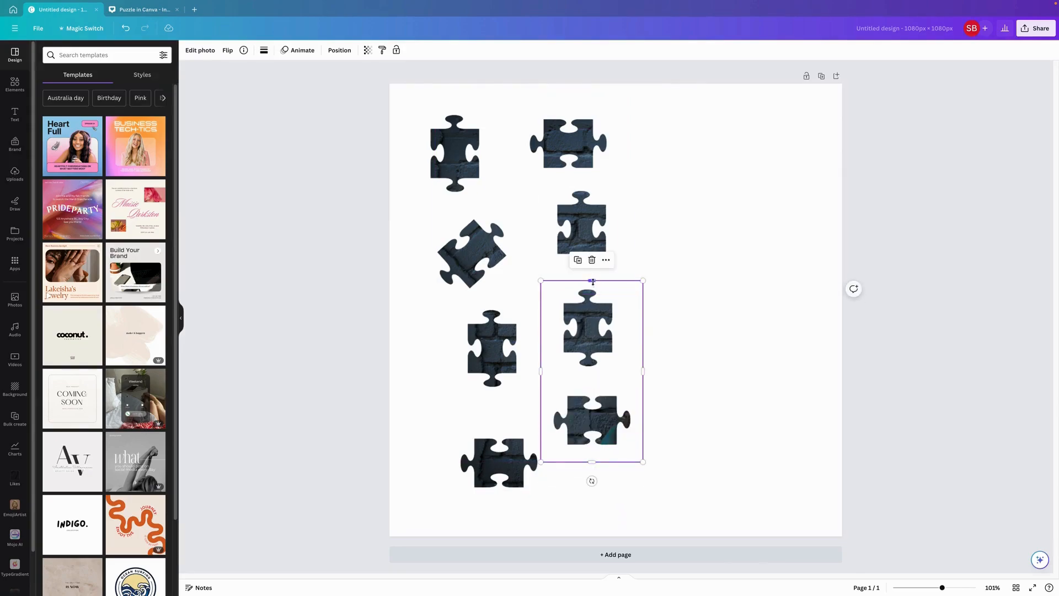
{"action": "left_click_drag", "start_coordinate": [592, 281], "coordinate": [592, 383]}
{"action": "left_click_drag", "start_coordinate": [587, 435], "coordinate": [593, 352]}
- Duplicate the second column's third piece and crop the copy tightly around the column's lowest piece, placed near the page's lower edge
{"action": "left_click", "coordinate": [582, 280]}
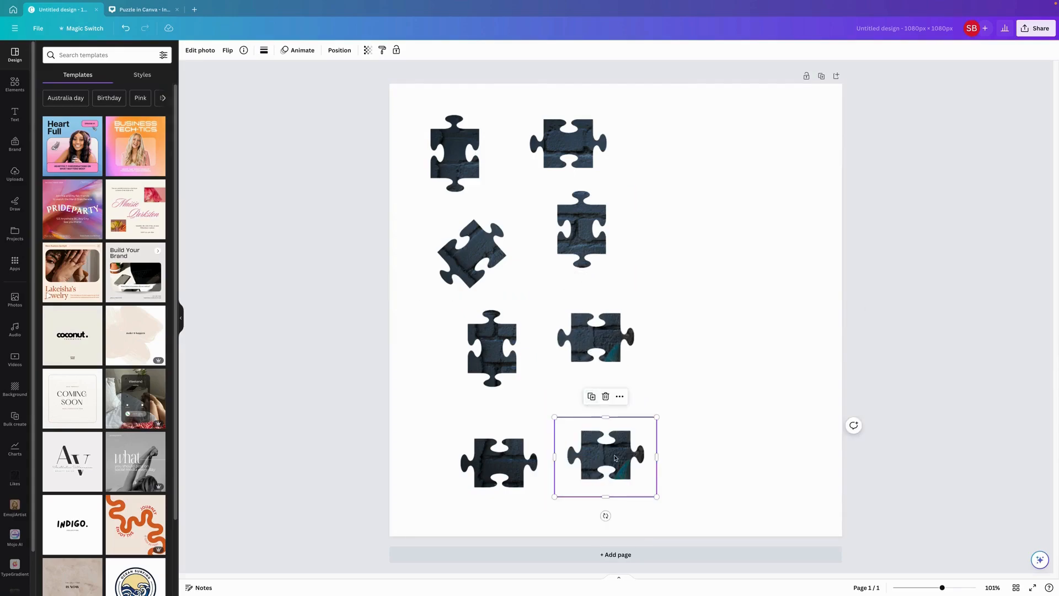
{"action": "left_click_drag", "start_coordinate": [605, 498], "coordinate": [606, 572]}
{"action": "left_click_drag", "start_coordinate": [612, 451], "coordinate": [603, 385]}
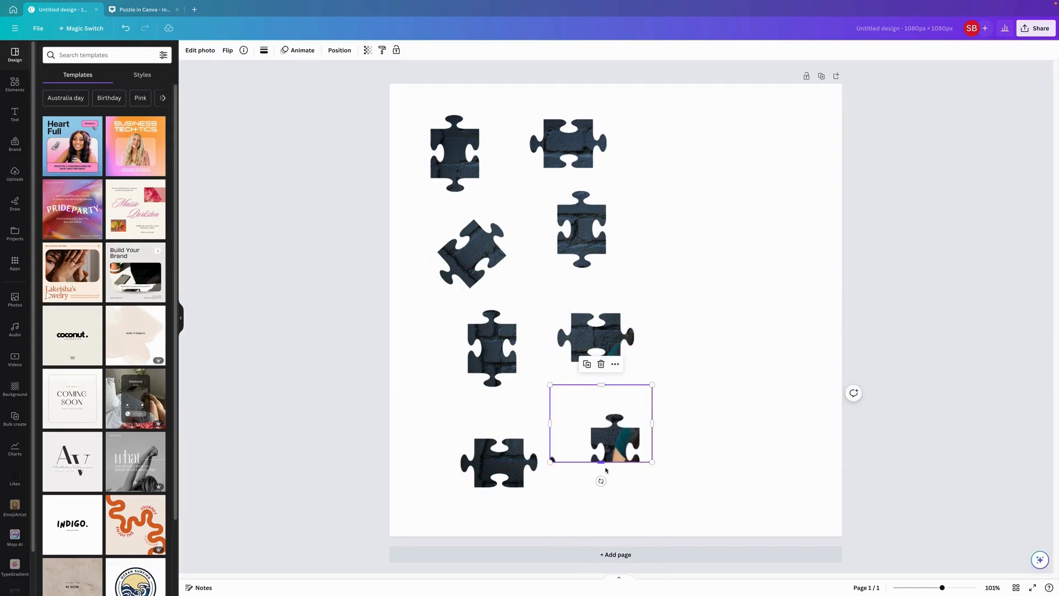
{"action": "left_click_drag", "start_coordinate": [606, 469], "coordinate": [606, 497]}
{"action": "left_click_drag", "start_coordinate": [601, 385], "coordinate": [601, 404]}
{"action": "left_click_drag", "start_coordinate": [549, 451], "coordinate": [569, 453]}
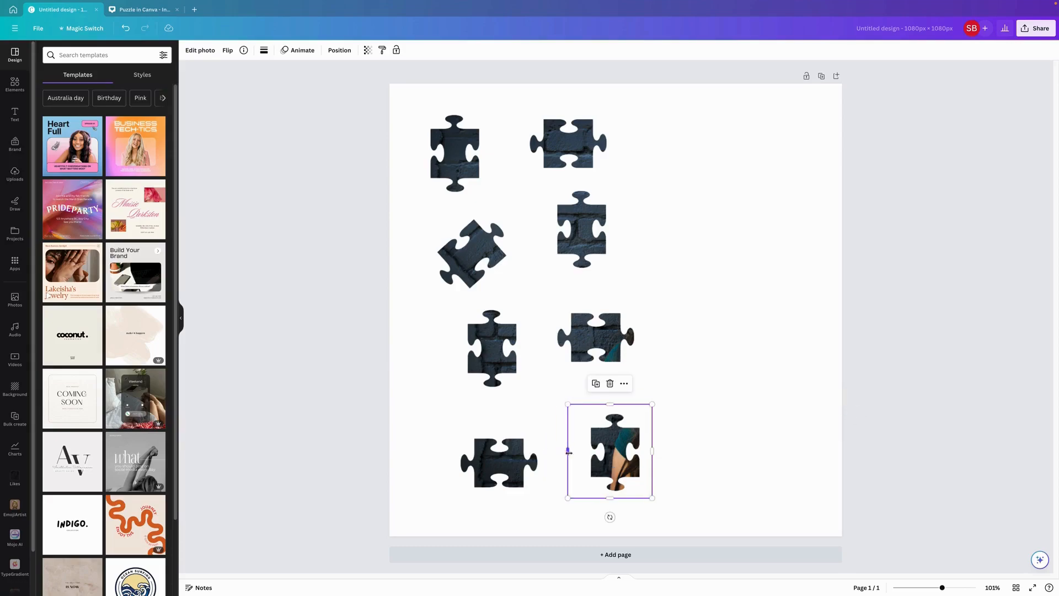
- Duplicate the second column's uppermost piece, crop the copy to the third column's first upright piece, and place it beside the original
{"action": "left_click", "coordinate": [569, 145]}
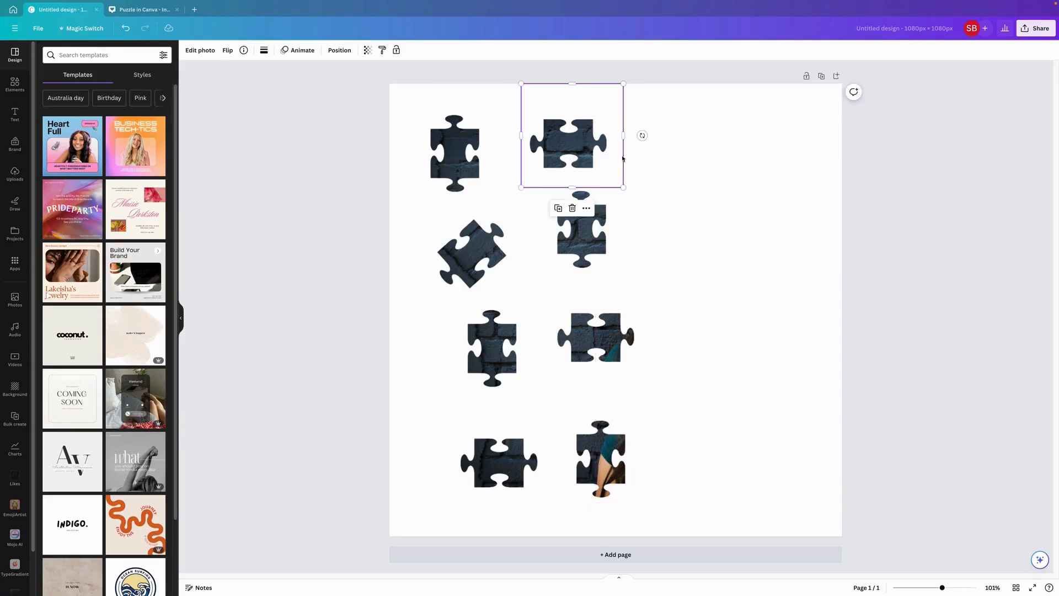
{"action": "left_click", "coordinate": [559, 209]}
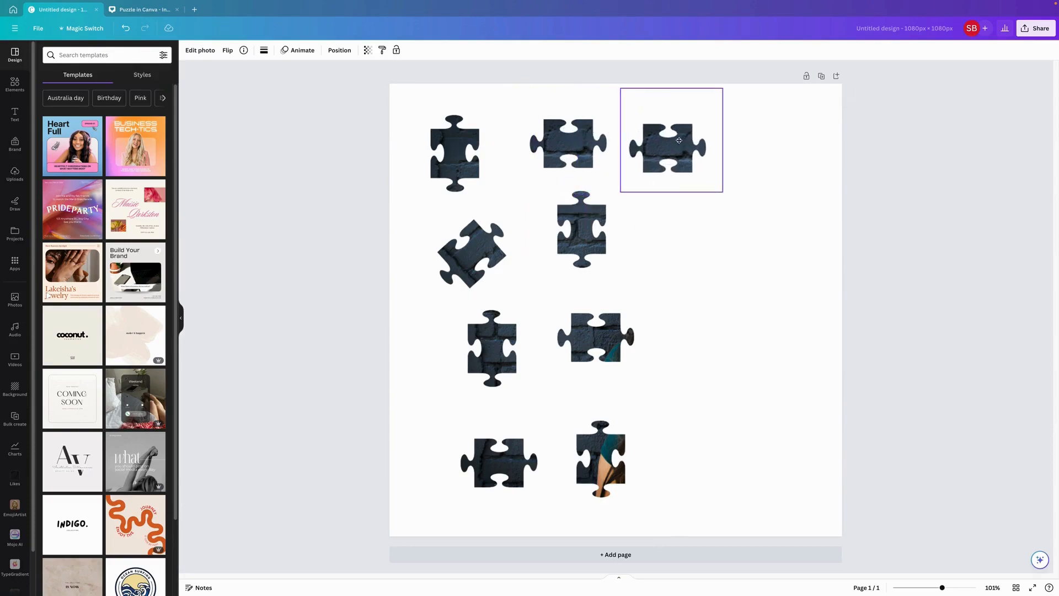
{"action": "left_click_drag", "start_coordinate": [724, 140], "coordinate": [826, 140]}
{"action": "left_click_drag", "start_coordinate": [622, 140], "coordinate": [681, 149]}
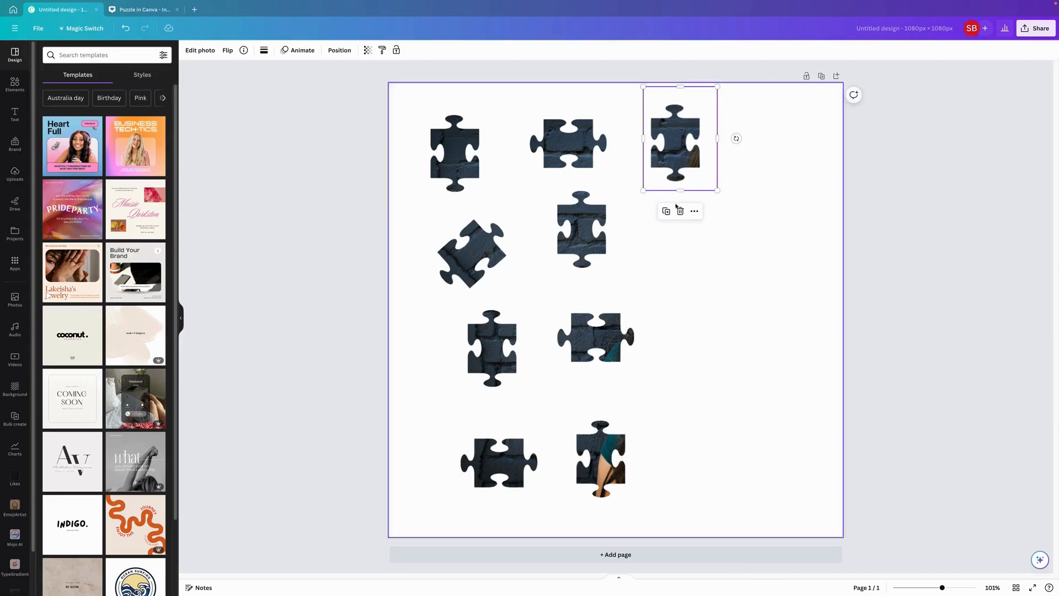
- Duplicate the third column's first upright piece, crop the copy to the horizontal piece underneath, and place it below the original
{"action": "left_click", "coordinate": [666, 214]}
{"action": "left_click_drag", "start_coordinate": [778, 155], "coordinate": [663, 256]}
{"action": "left_click_drag", "start_coordinate": [687, 295], "coordinate": [687, 374]}
{"action": "left_click_drag", "start_coordinate": [685, 192], "coordinate": [687, 302]}
{"action": "left_click_drag", "start_coordinate": [650, 338], "coordinate": [678, 211]}
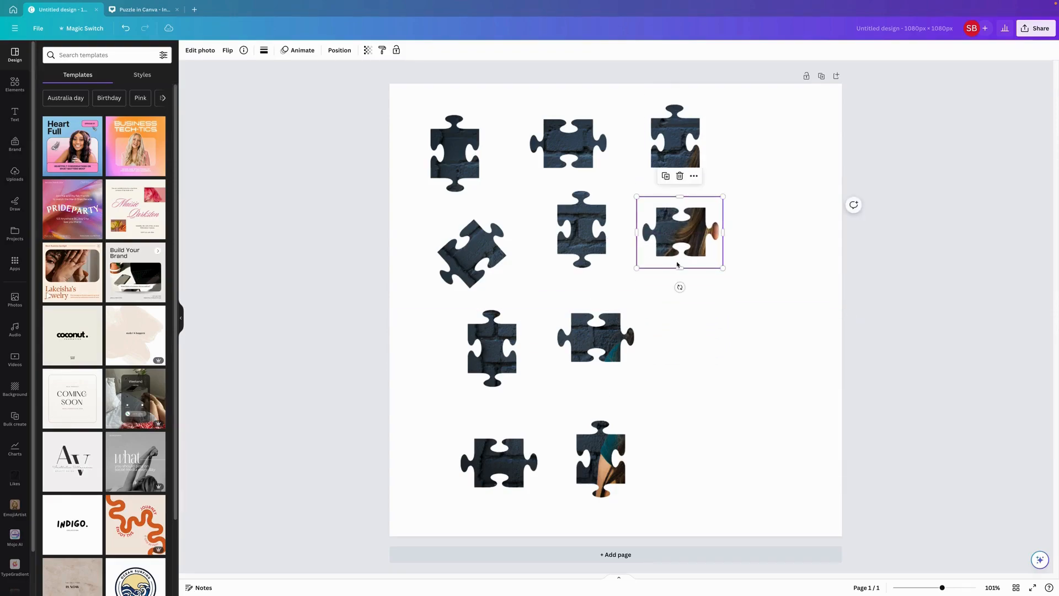
- Duplicate the third column's horizontal piece and crop the copy to the column's next upright piece, placed below it
{"action": "left_click", "coordinate": [665, 176]}
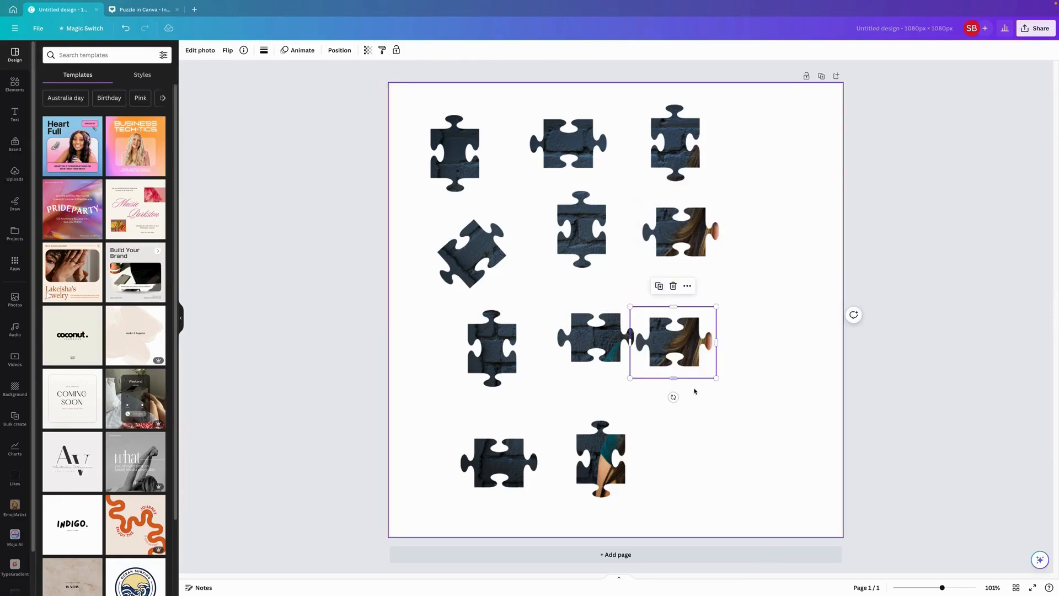
{"action": "left_click_drag", "start_coordinate": [674, 378], "coordinate": [682, 491]}
{"action": "left_click_drag", "start_coordinate": [673, 310], "coordinate": [704, 350]}
- Duplicate the third column's third piece, crop the copy to the column's lowest, horizontal piece, and place it near the page's lower edge
{"action": "left_click", "coordinate": [678, 265]}
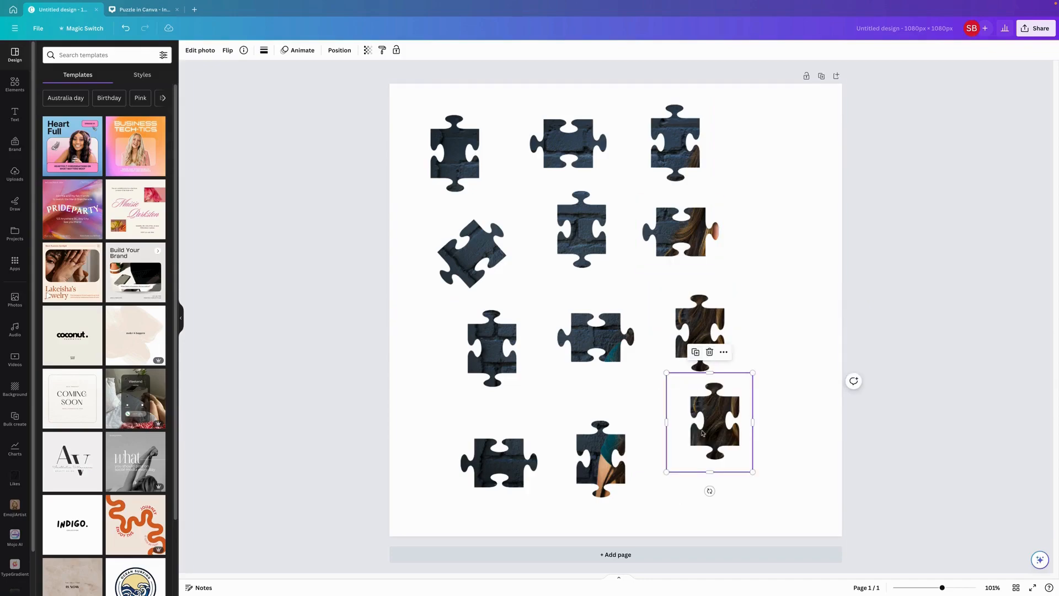
{"action": "left_click_drag", "start_coordinate": [716, 428], "coordinate": [709, 456]}
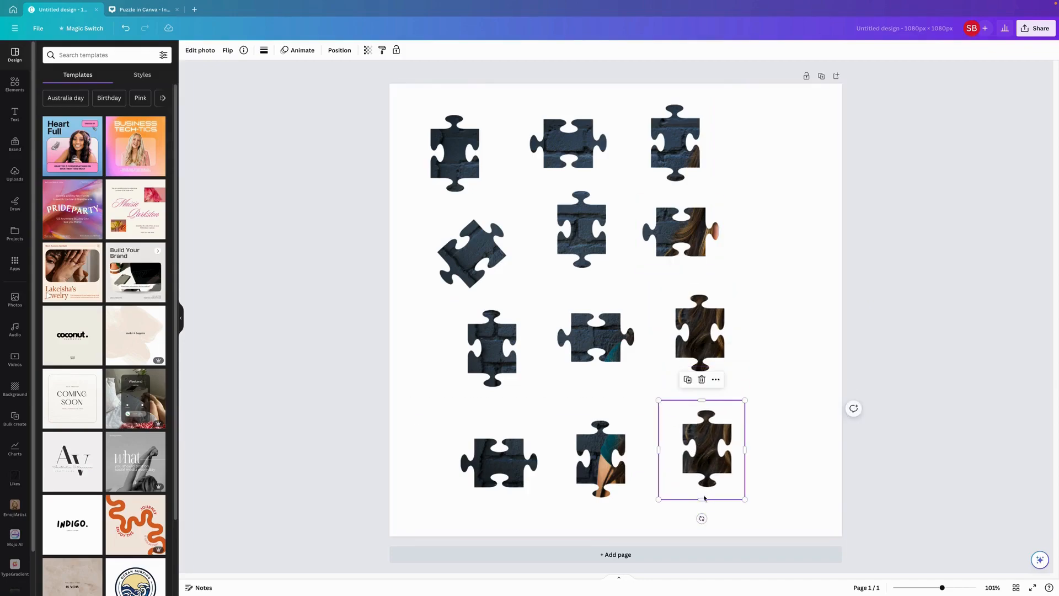
{"action": "left_click_drag", "start_coordinate": [702, 506], "coordinate": [702, 572]}
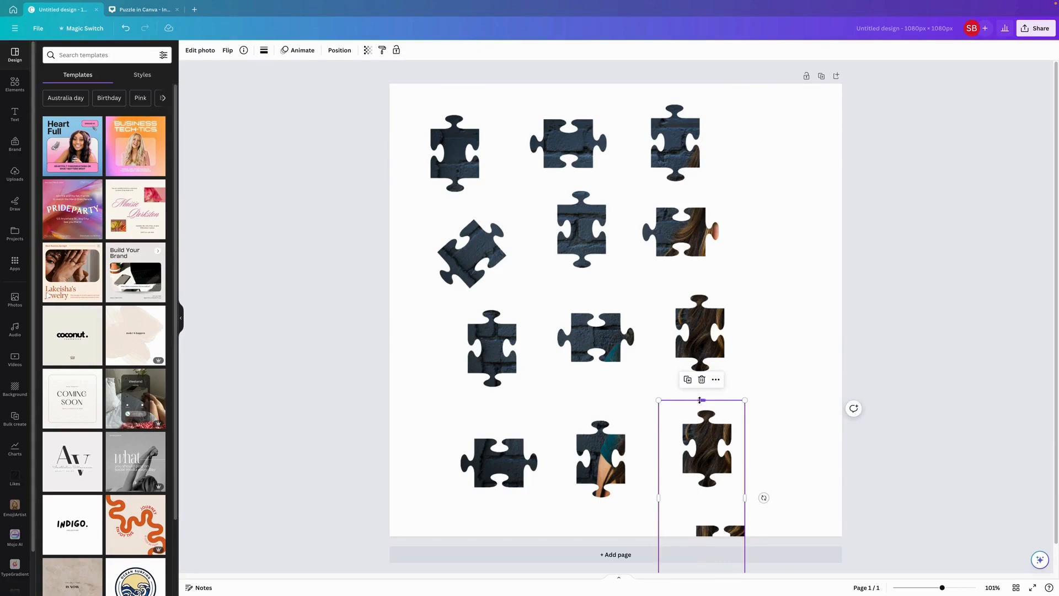
{"action": "left_click_drag", "start_coordinate": [700, 400], "coordinate": [766, 447]}
{"action": "left_click_drag", "start_coordinate": [655, 448], "coordinate": [712, 455]}
- Duplicate the third column's uppermost piece, crop the copy to the fourth column's first tilted piece, and place it beside the original
{"action": "left_click", "coordinate": [676, 145]}
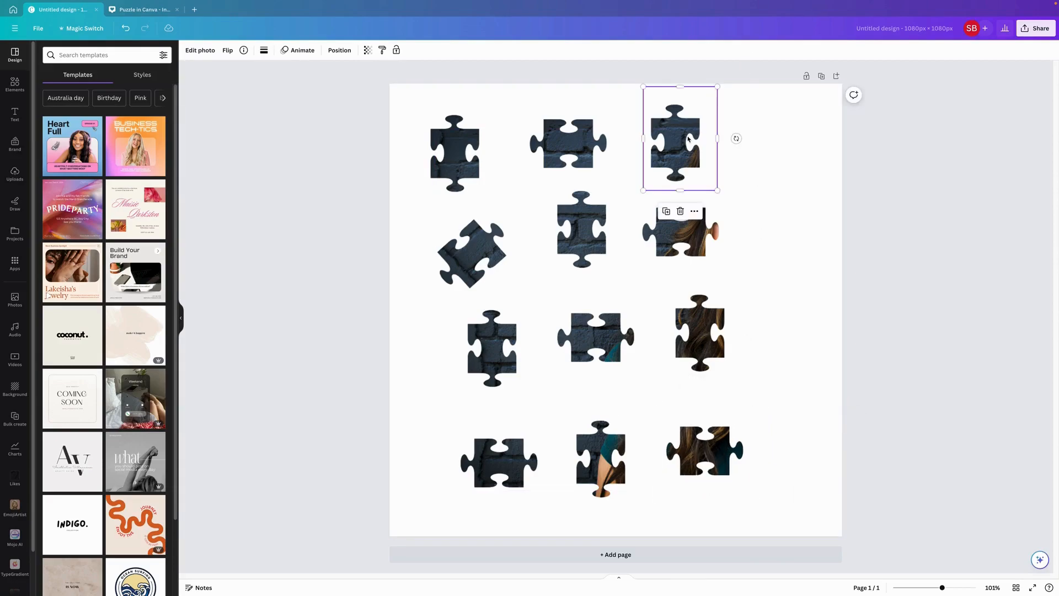
{"action": "left_click", "coordinate": [667, 213]}
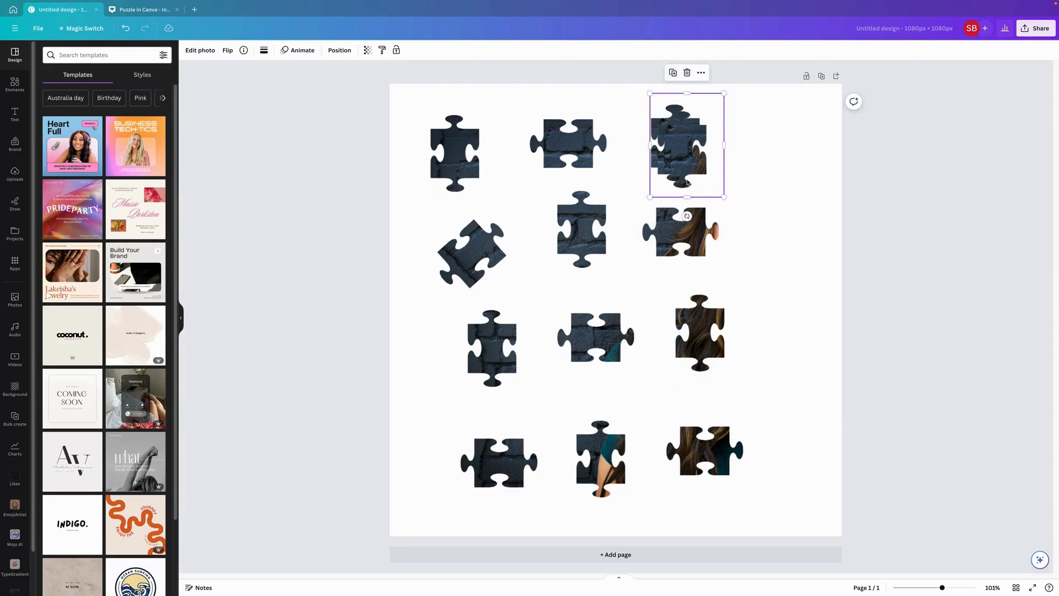
{"action": "left_click_drag", "start_coordinate": [681, 148], "coordinate": [906, 144]}
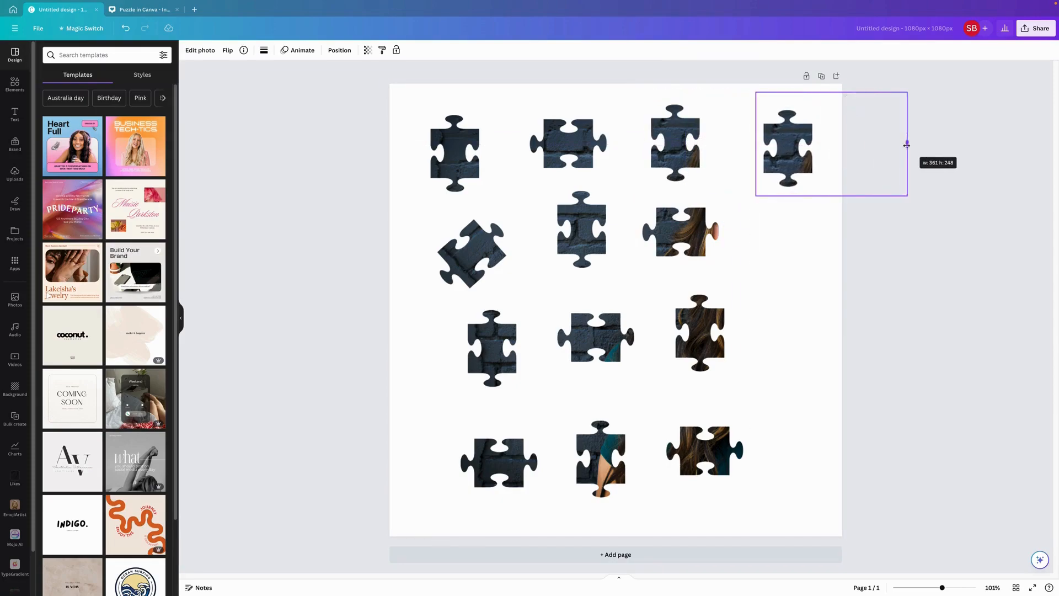
{"action": "left_click_drag", "start_coordinate": [796, 157], "coordinate": [842, 144]}
{"action": "mouse_move", "coordinate": [808, 148]}
{"action": "left_mouse_down"}
{"action": "mouse_move", "coordinate": [780, 148]}
{"action": "mouse_move", "coordinate": [827, 144]}
{"action": "left_mouse_up"}
{"action": "left_click_drag", "start_coordinate": [779, 188], "coordinate": [780, 173]}
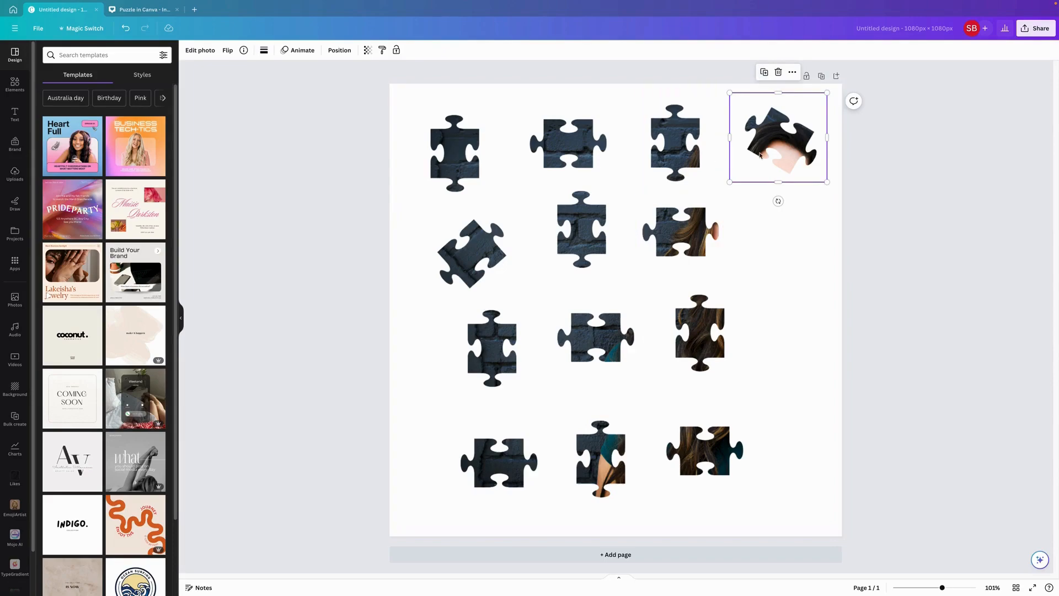
- Duplicate the fourth column's tilted uppermost piece, crop the copy to the face piece, and place it below the original
{"action": "left_click", "coordinate": [766, 74]}
{"action": "left_click_drag", "start_coordinate": [880, 137], "coordinate": [798, 236]}
{"action": "left_click_drag", "start_coordinate": [795, 280], "coordinate": [794, 372]}
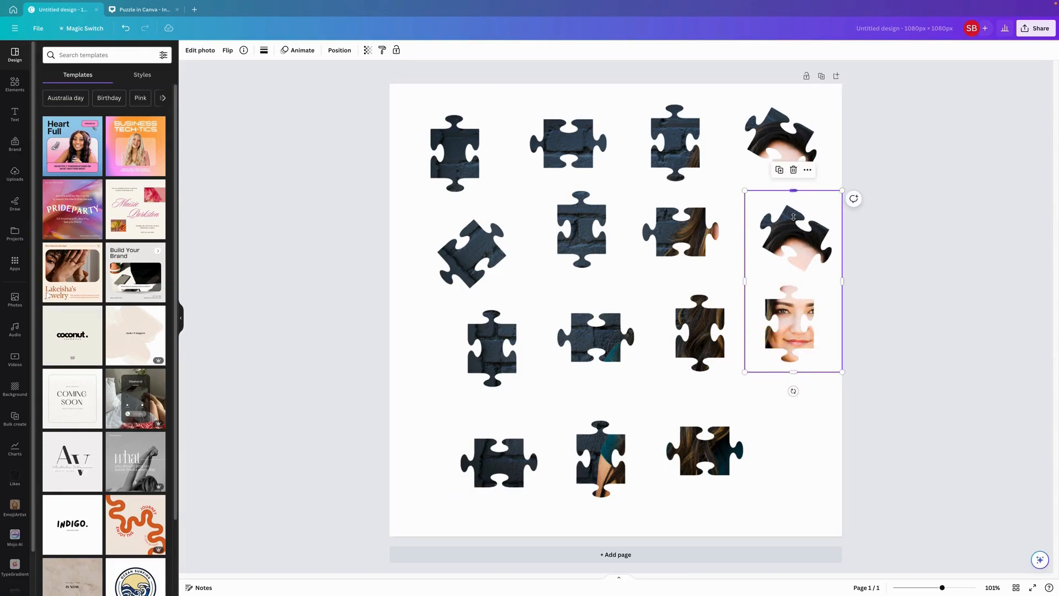
{"action": "left_click_drag", "start_coordinate": [793, 216], "coordinate": [803, 280]}
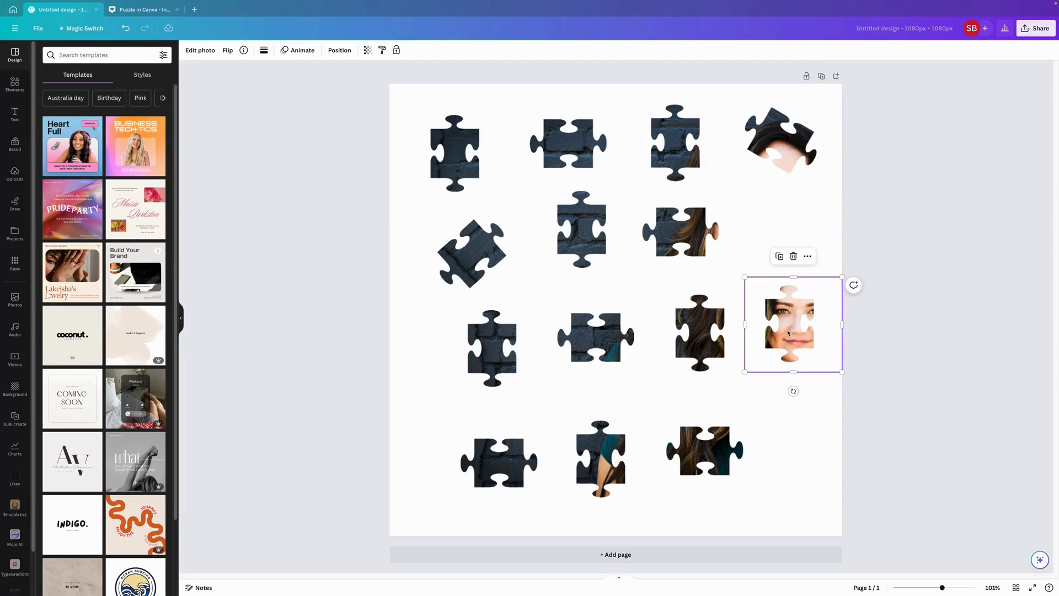
{"action": "left_click_drag", "start_coordinate": [788, 333], "coordinate": [790, 244]}
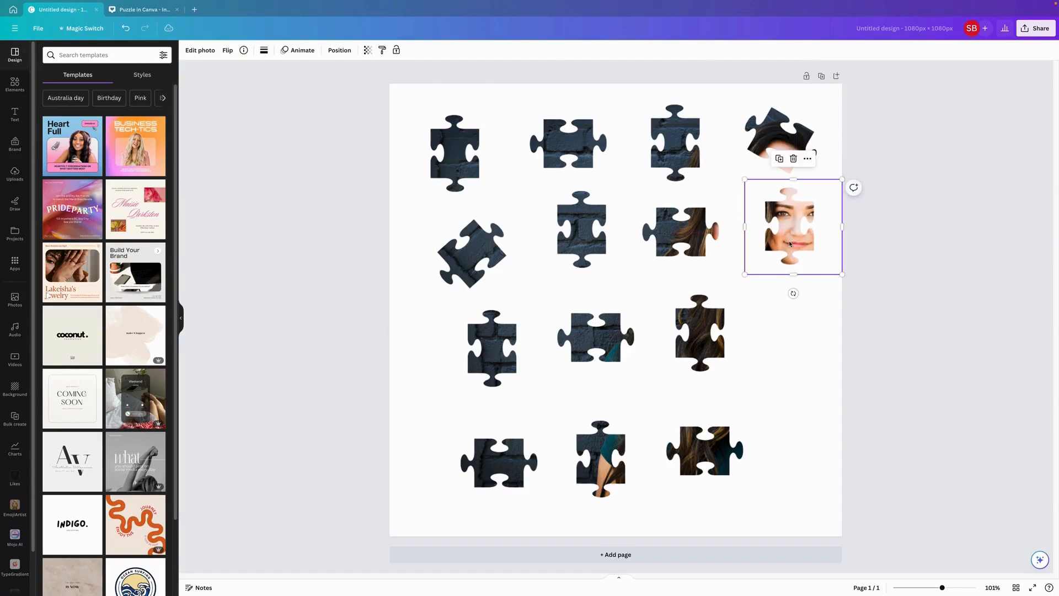
- Duplicate the face piece, crop the copy to the horizontal neck piece, and place it below in the fourth column
{"action": "left_click", "coordinate": [779, 159]}
{"action": "left_click_drag", "start_coordinate": [806, 328], "coordinate": [793, 483]}
{"action": "left_click_drag", "start_coordinate": [795, 389], "coordinate": [795, 409]}
{"action": "left_click_drag", "start_coordinate": [789, 446], "coordinate": [787, 326]}
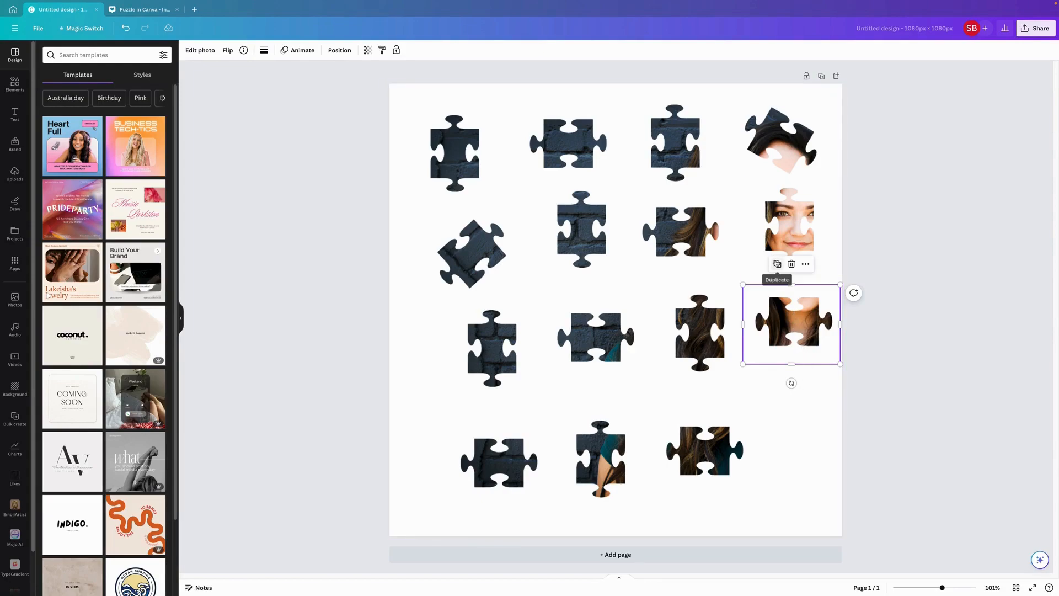
- Duplicate the neck piece, crop the copy to the fourth column's tilted lowest piece, and place it near the page's lower corner
{"action": "left_click", "coordinate": [778, 264]}
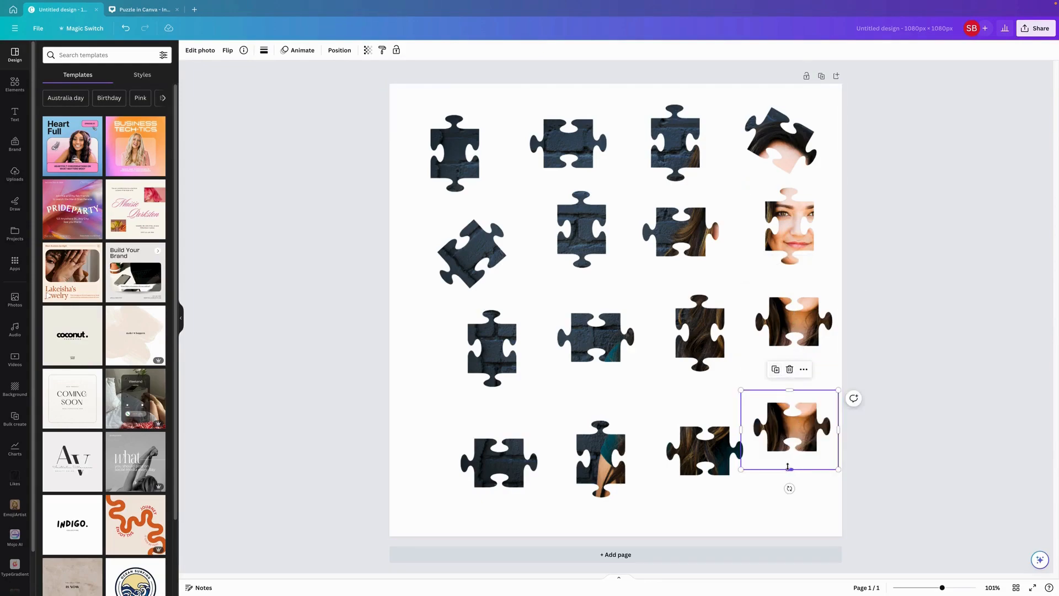
{"action": "left_click_drag", "start_coordinate": [789, 469], "coordinate": [789, 566]}
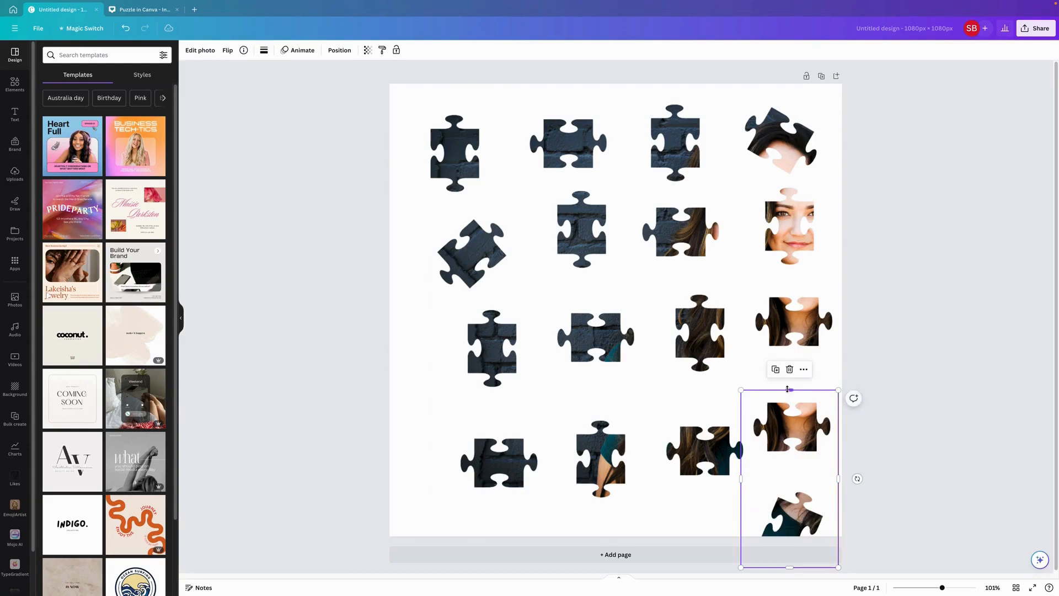
{"action": "left_click_drag", "start_coordinate": [790, 391], "coordinate": [793, 478]}
{"action": "left_click_drag", "start_coordinate": [785, 550], "coordinate": [797, 501]}
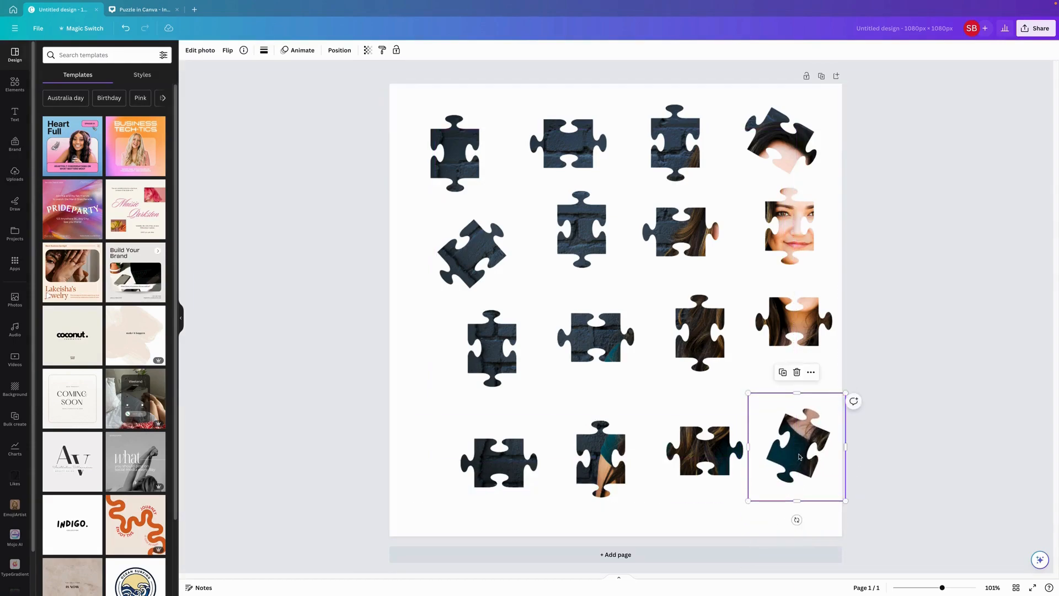
{"action": "left_click_drag", "start_coordinate": [798, 456], "coordinate": [802, 466]}
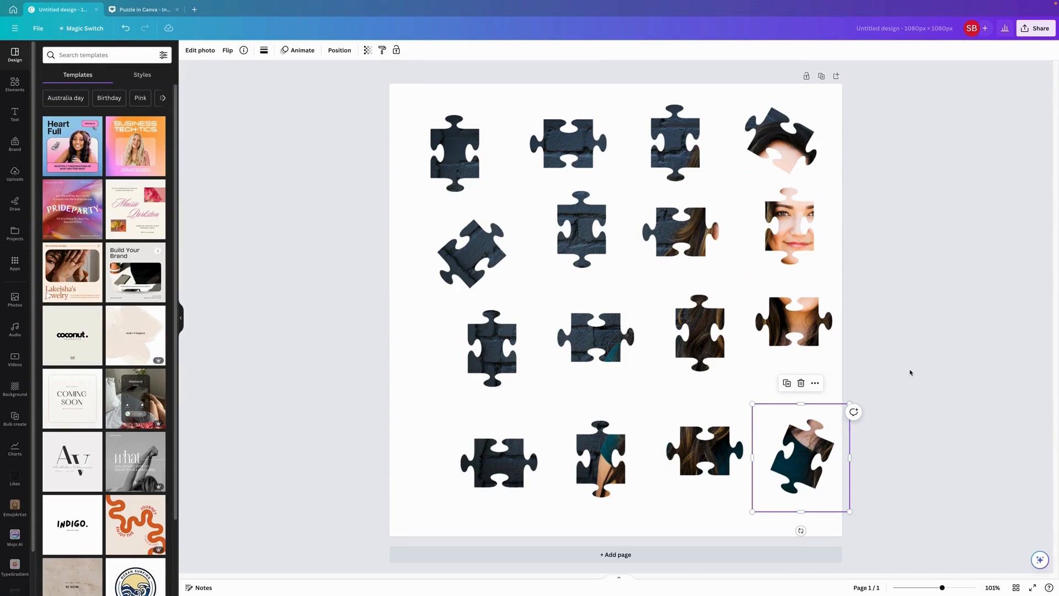
- Examine the separated pieces and the assembled puzzle on pages 10 and 11 of the Puzzle in Canva design
{"action": "left_click", "coordinate": [140, 10]}
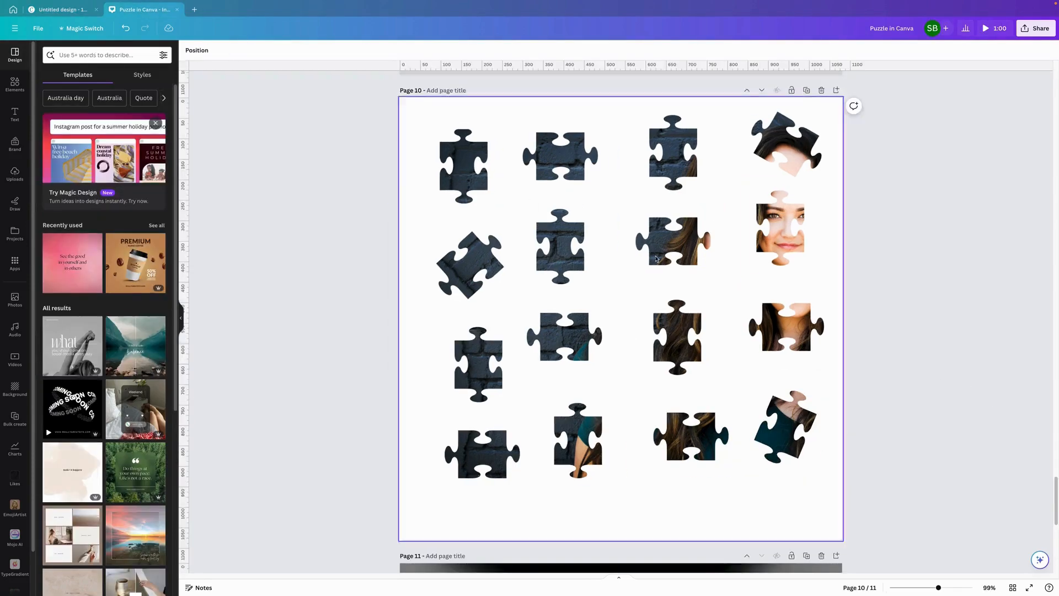
{"action": "scroll", "coordinate": [836, 297], "scroll_direction": "up", "scroll_amount": 1}
{"action": "scroll", "coordinate": [837, 297], "scroll_direction": "down", "scroll_amount": 7}
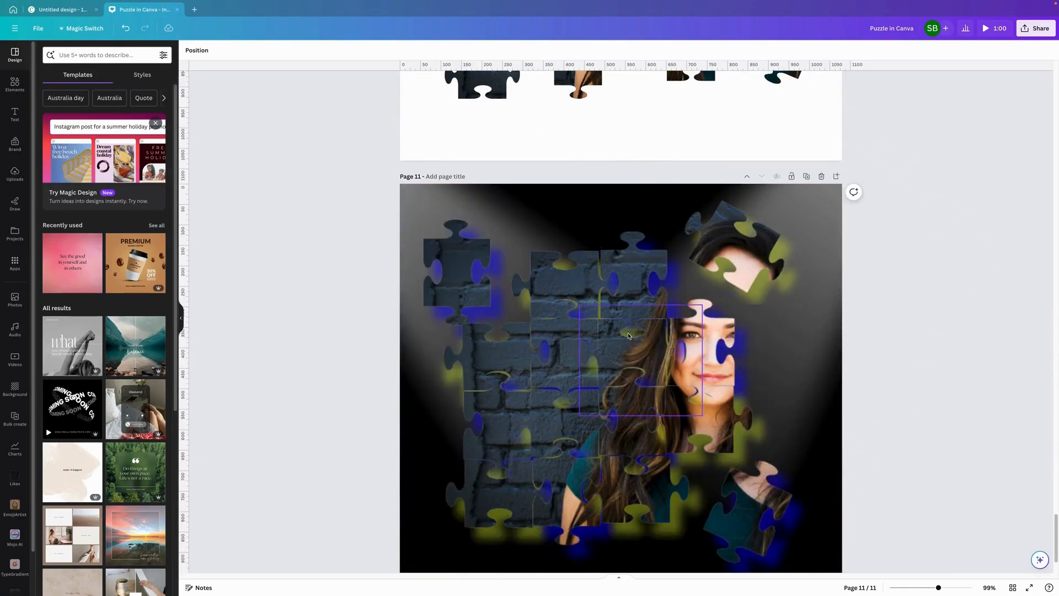
- Return to the untitled design and crop the empty margins beside and above the first column's uppermost piece
{"action": "left_click", "coordinate": [71, 10]}
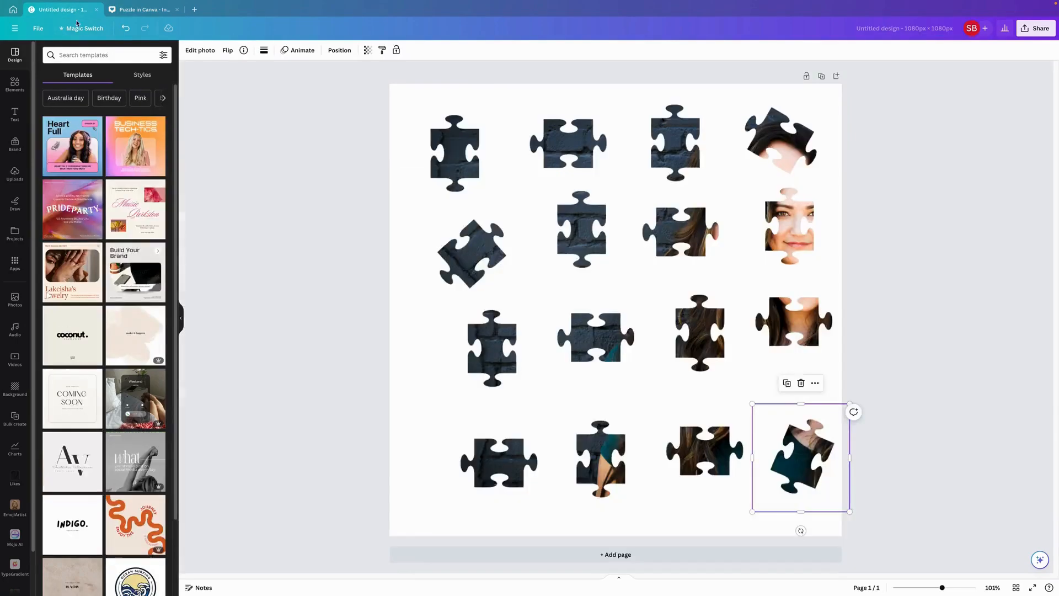
{"action": "left_click", "coordinate": [457, 160]}
{"action": "left_click_drag", "start_coordinate": [390, 144], "coordinate": [418, 144]}
{"action": "left_click_drag", "start_coordinate": [455, 83], "coordinate": [456, 102]}
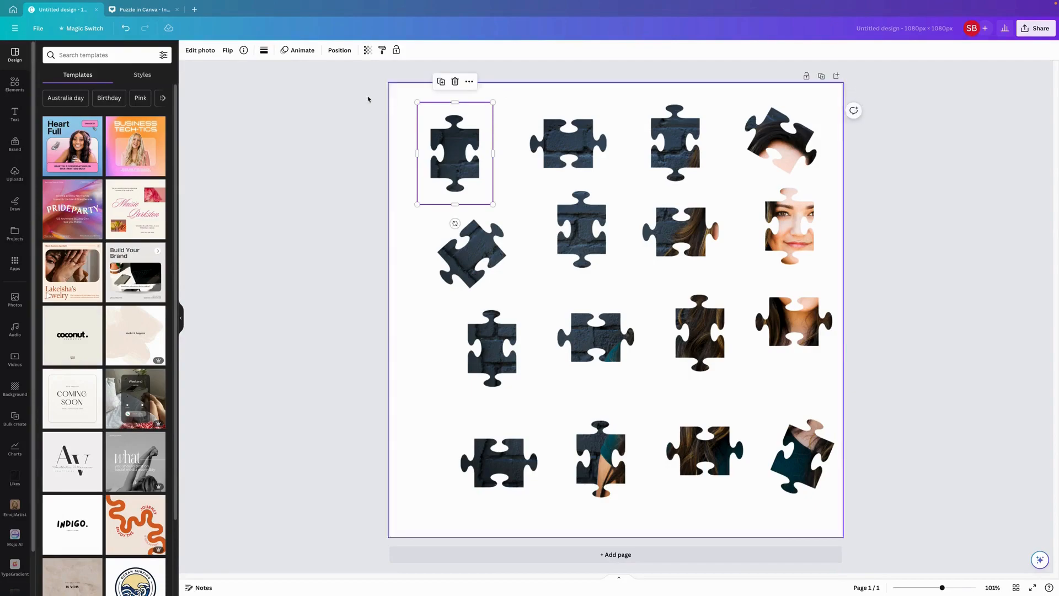
- Apply a Drop shadow to the first column's uppermost piece and set the shadow colour to blue #0019FF
{"action": "left_click", "coordinate": [207, 52]}
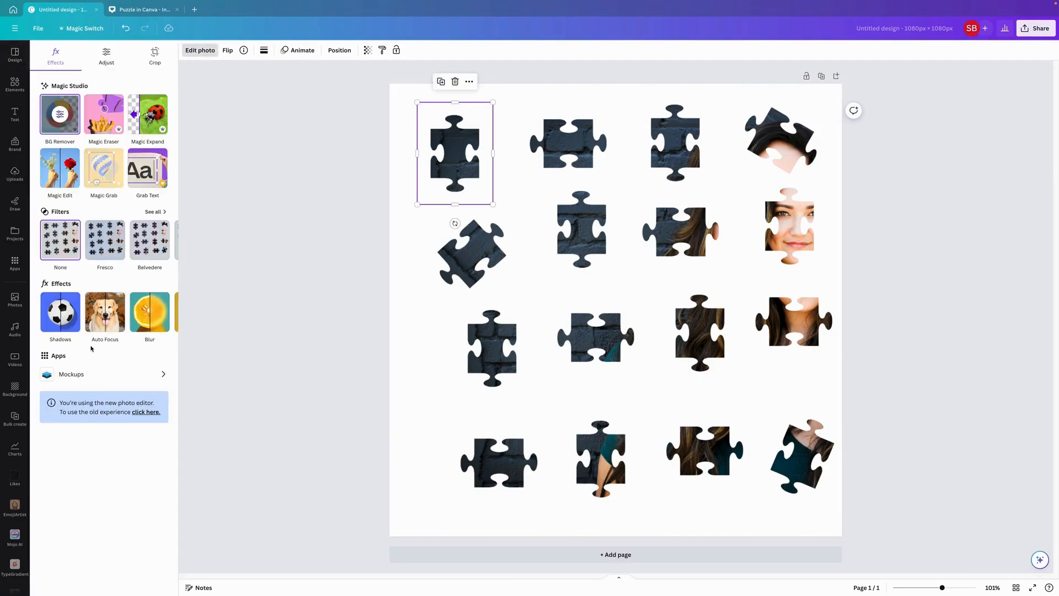
{"action": "left_click", "coordinate": [61, 315]}
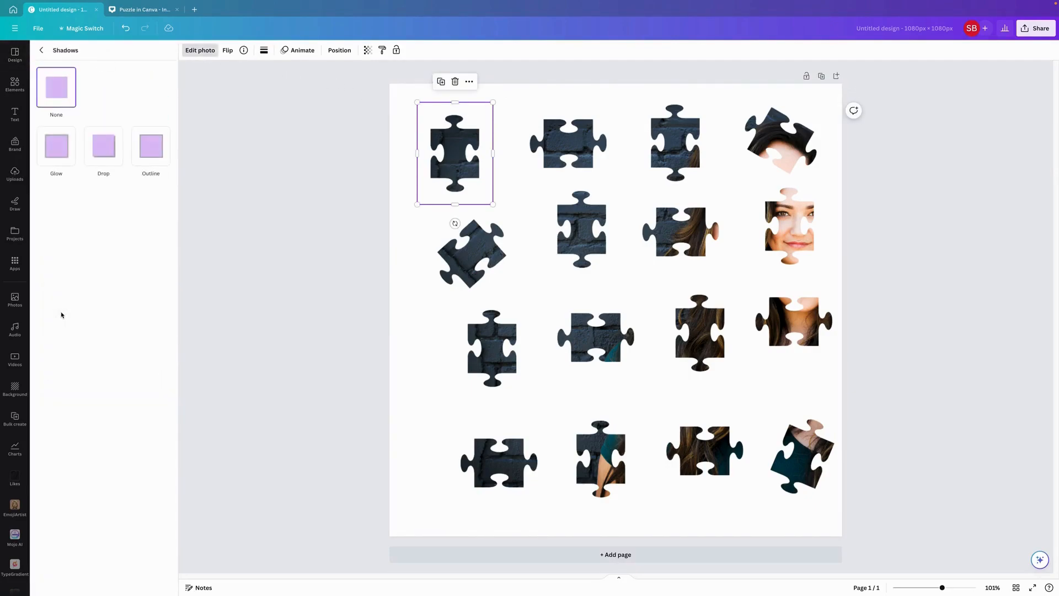
{"action": "left_click", "coordinate": [104, 154]}
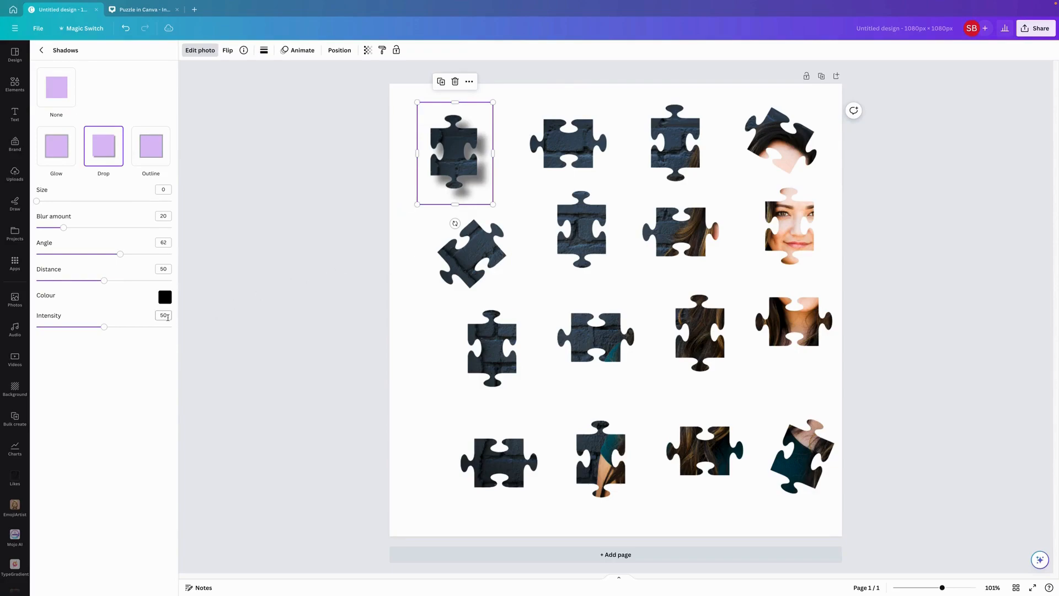
{"action": "left_click", "coordinate": [165, 298]}
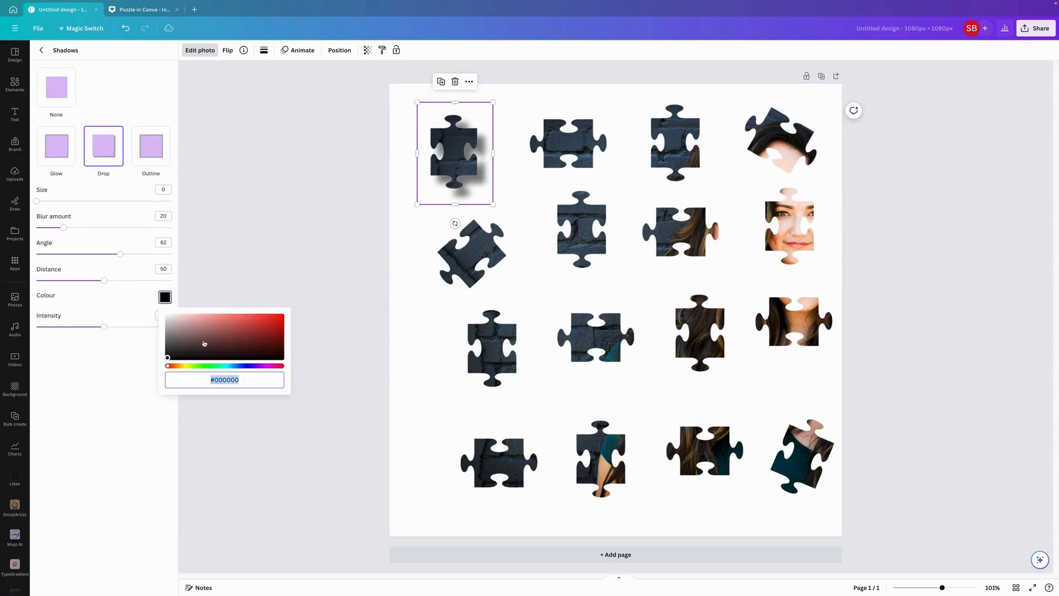
{"action": "left_click", "coordinate": [242, 366]}
{"action": "left_click_drag", "start_coordinate": [167, 359], "coordinate": [286, 317]}
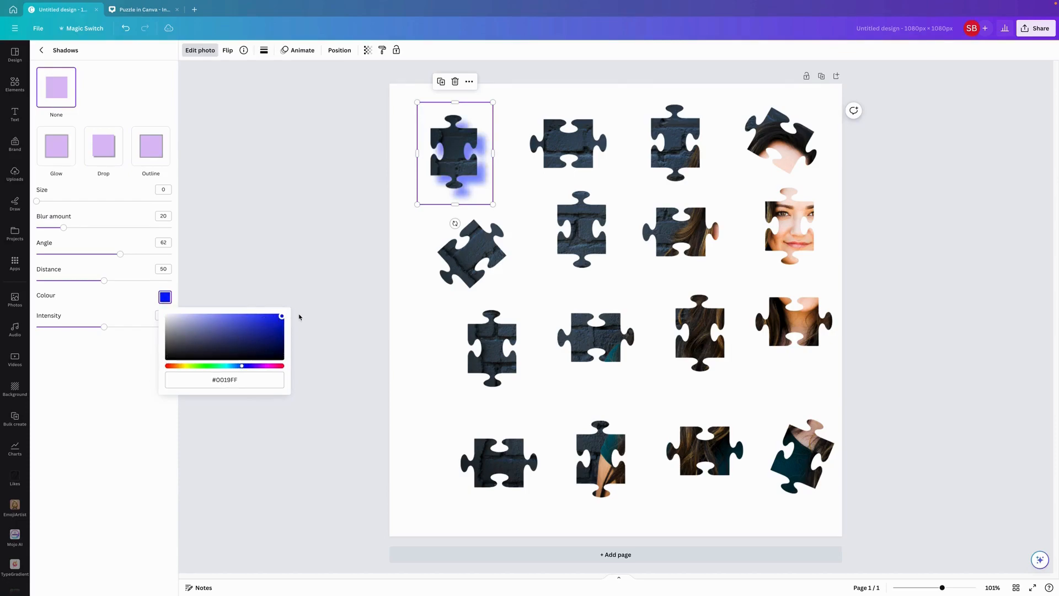
{"action": "left_click", "coordinate": [147, 10]}
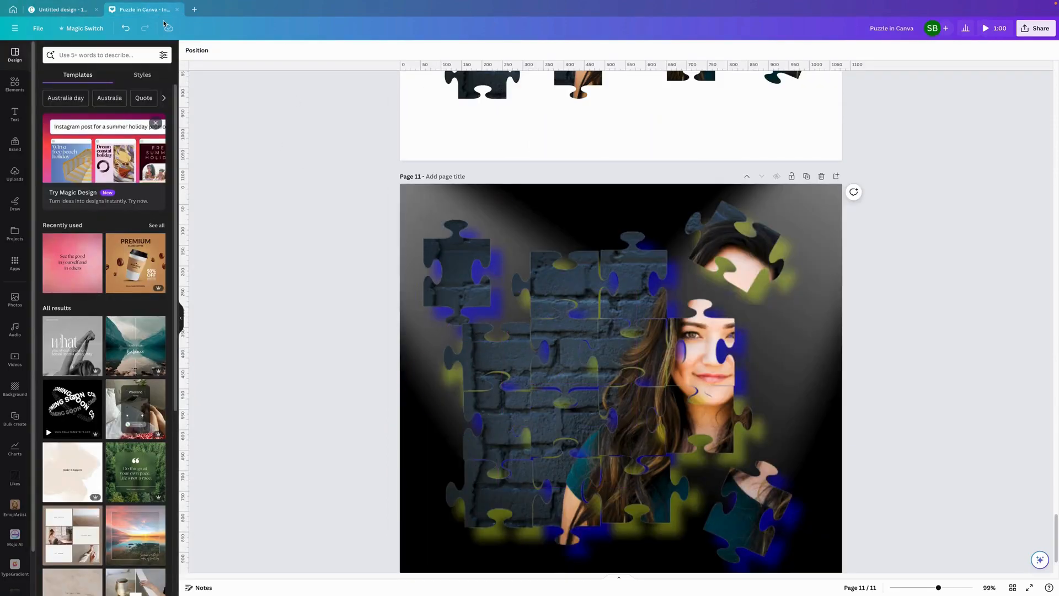
{"action": "left_click", "coordinate": [62, 10]}
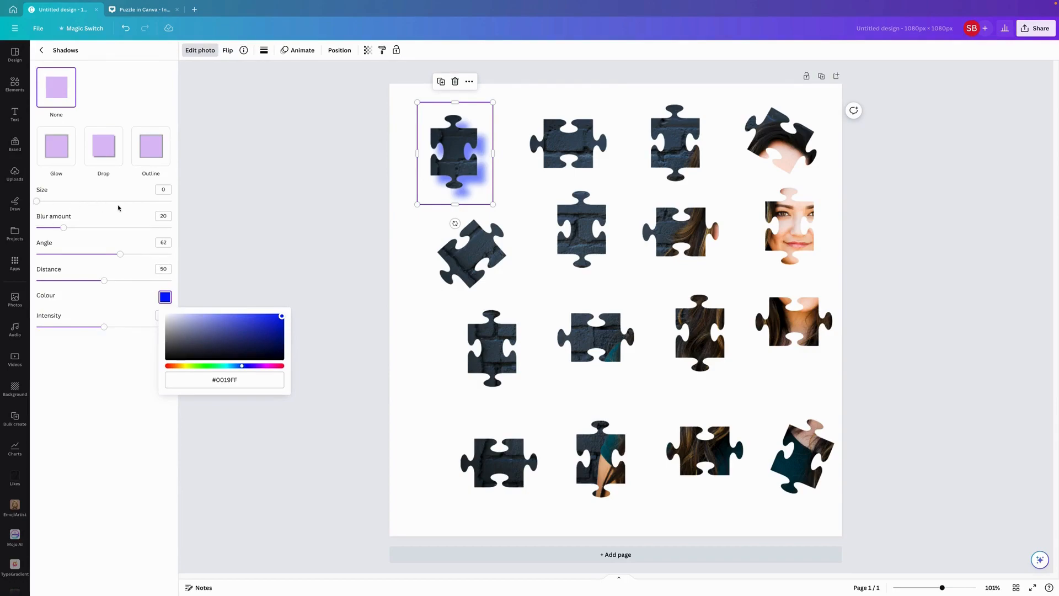
{"action": "left_click", "coordinate": [97, 429]}
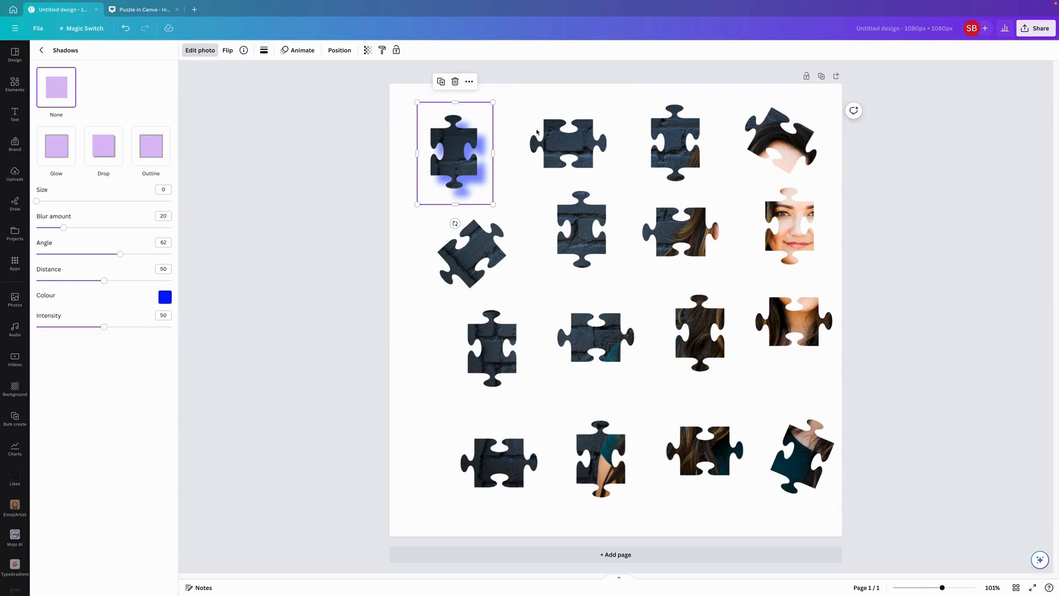
{"action": "left_click_drag", "start_coordinate": [892, 271], "coordinate": [904, 526]}
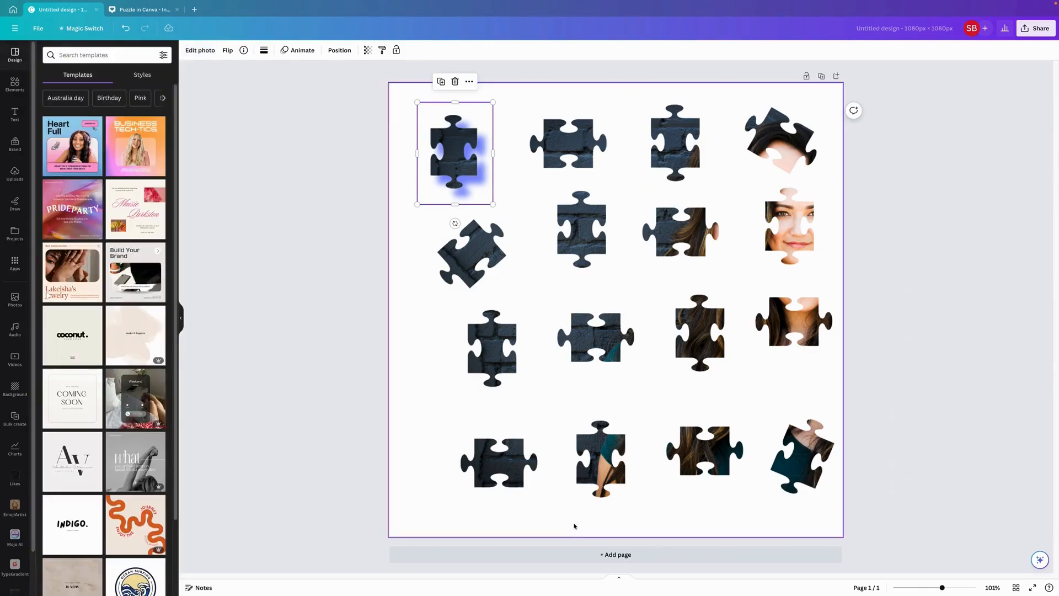
- Switch to the Puzzle in Canva design and, on page 11, move the detached upper-left piece and nudge the upper row's right-hand brick piece
{"action": "left_click", "coordinate": [140, 11]}
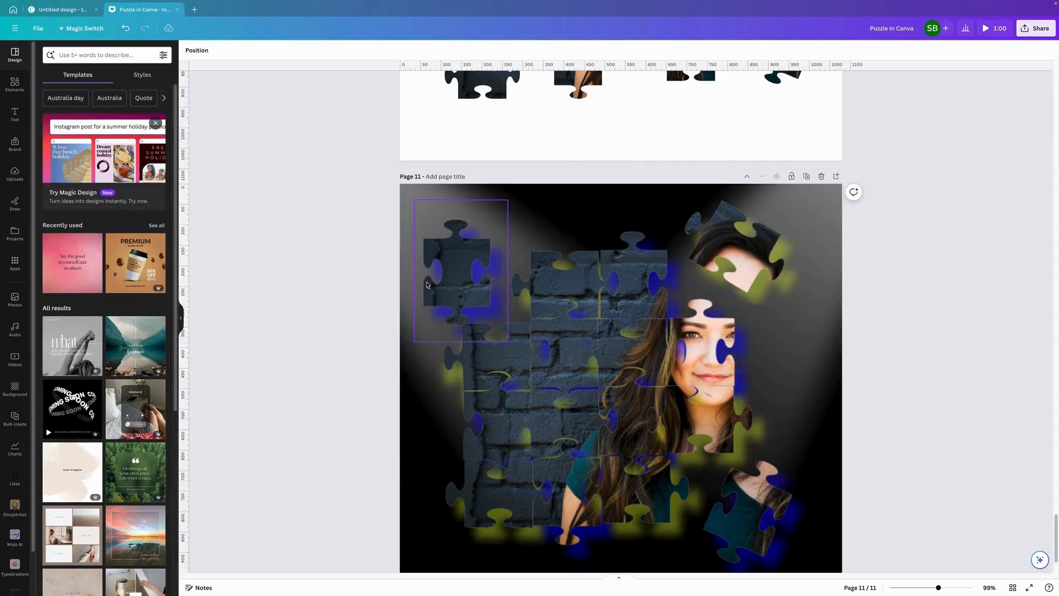
{"action": "mouse_move", "coordinate": [456, 288]}
{"action": "left_mouse_down"}
{"action": "mouse_move", "coordinate": [434, 263]}
{"action": "mouse_move", "coordinate": [465, 272]}
{"action": "left_mouse_up"}
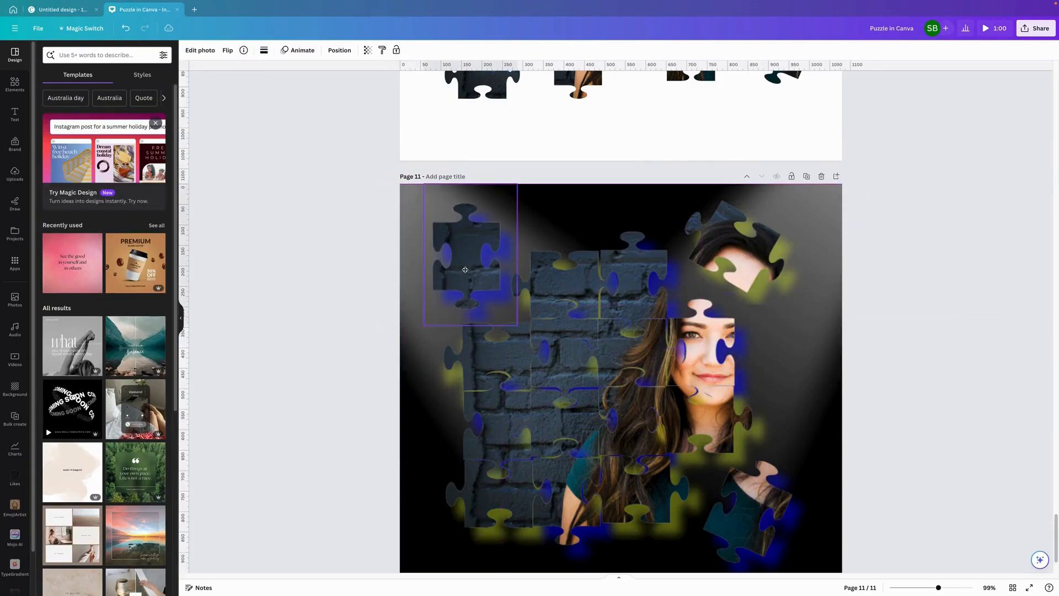
{"action": "left_click_drag", "start_coordinate": [558, 291], "coordinate": [559, 296]}
{"action": "left_click", "coordinate": [618, 270]}
{"action": "mouse_move", "coordinate": [640, 275]}
{"action": "left_mouse_down"}
{"action": "mouse_move", "coordinate": [660, 262]}
{"action": "mouse_move", "coordinate": [638, 276]}
{"action": "left_mouse_up"}
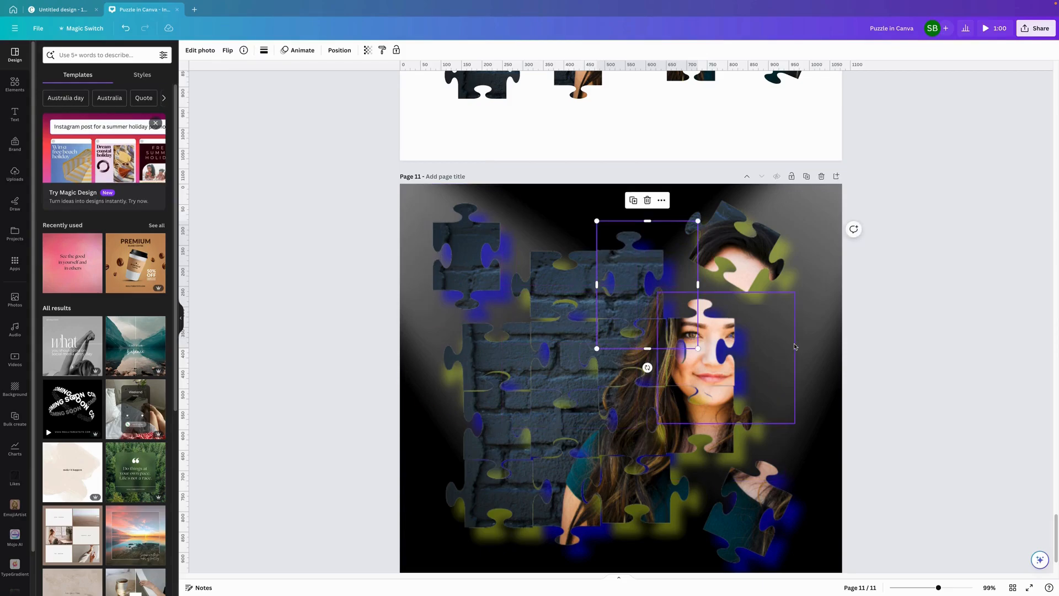
{"action": "left_click", "coordinate": [813, 298]}
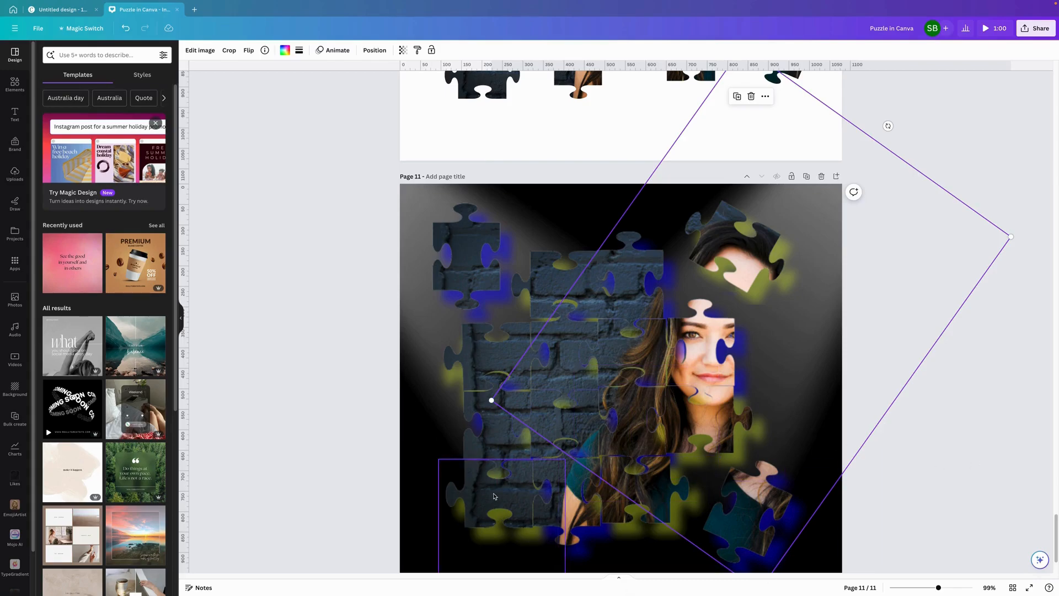
- Pull the puzzle's lower-left corner piece away from the assembled pieces on page 11 and rotate it clockwise
{"action": "left_click", "coordinate": [488, 527]}
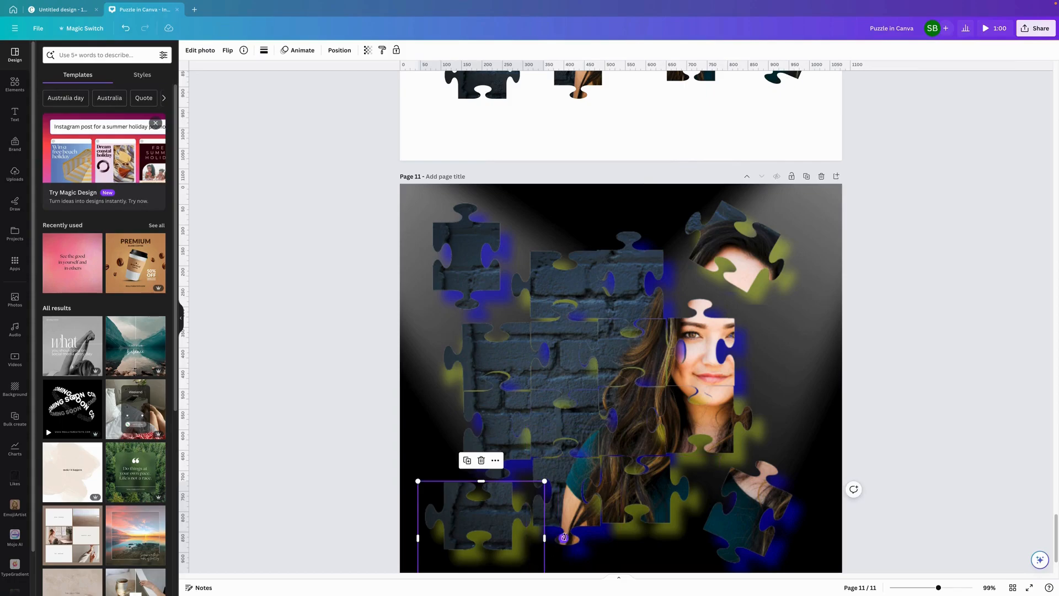
{"action": "left_click_drag", "start_coordinate": [564, 538], "coordinate": [548, 587]}
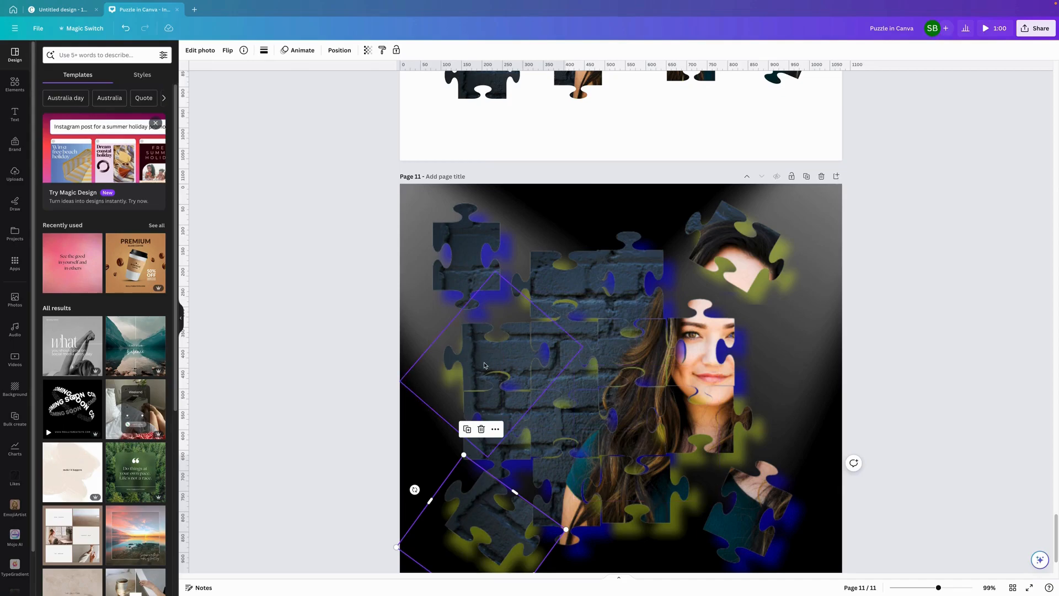
{"action": "scroll", "coordinate": [933, 336], "scroll_direction": "up", "scroll_amount": 1}
{"action": "scroll", "coordinate": [933, 336], "scroll_direction": "down", "scroll_amount": 3}
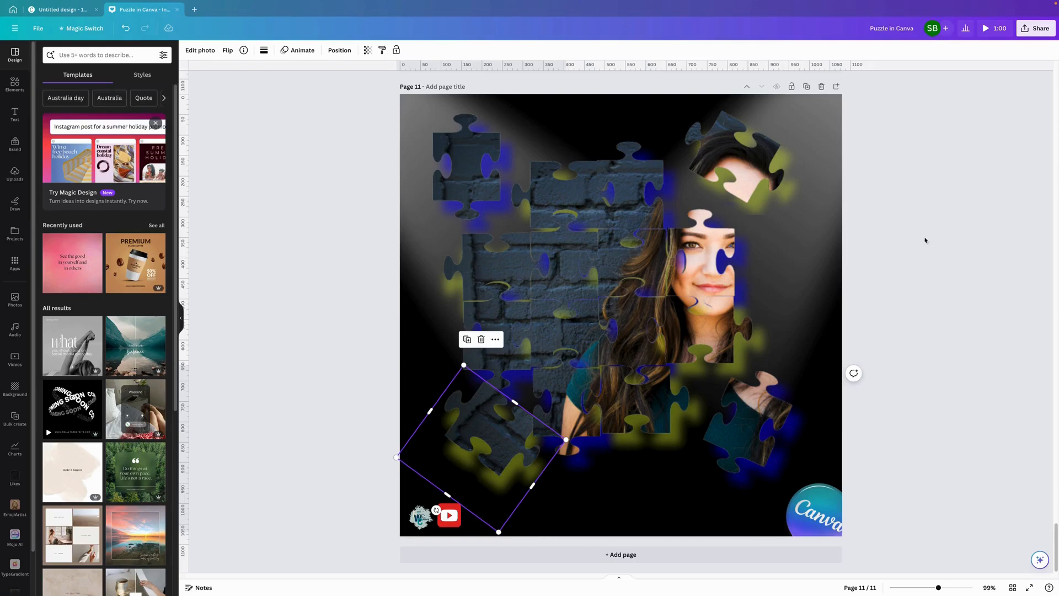
{"action": "mouse_move", "coordinate": [725, 3]}
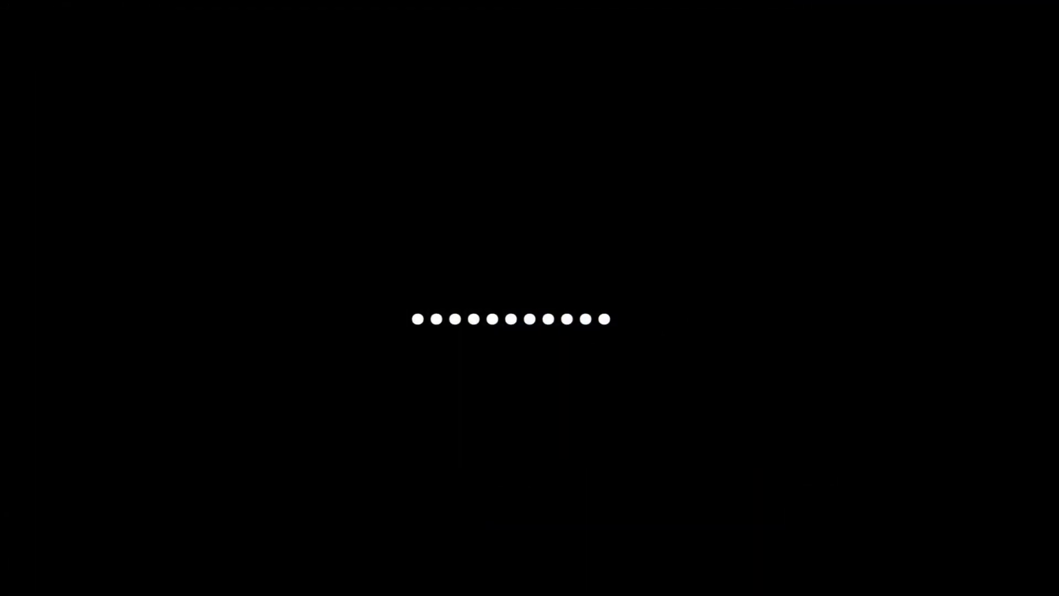